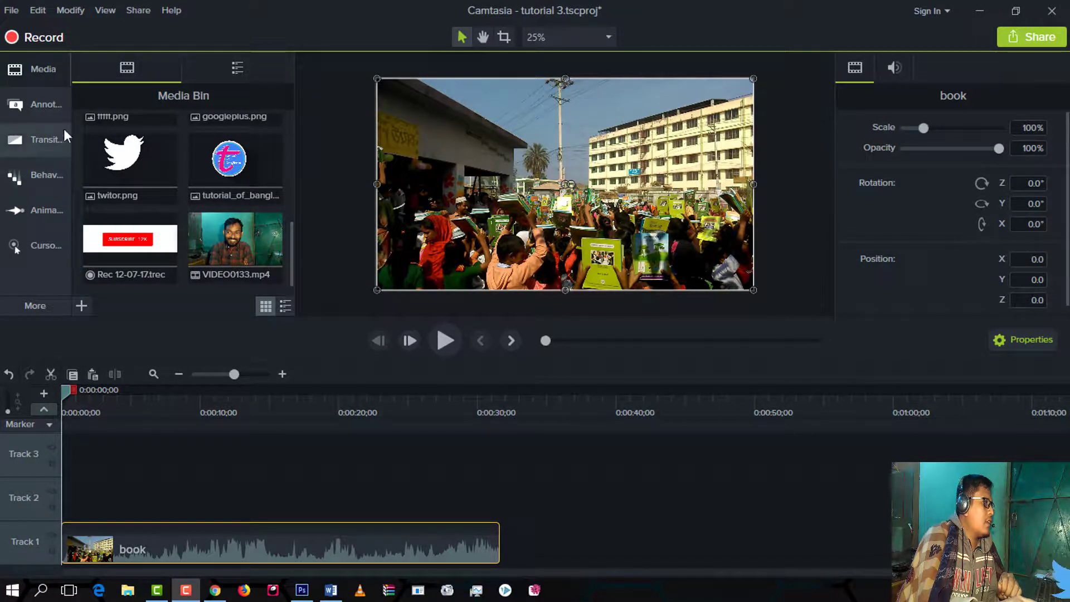
click(39, 142)
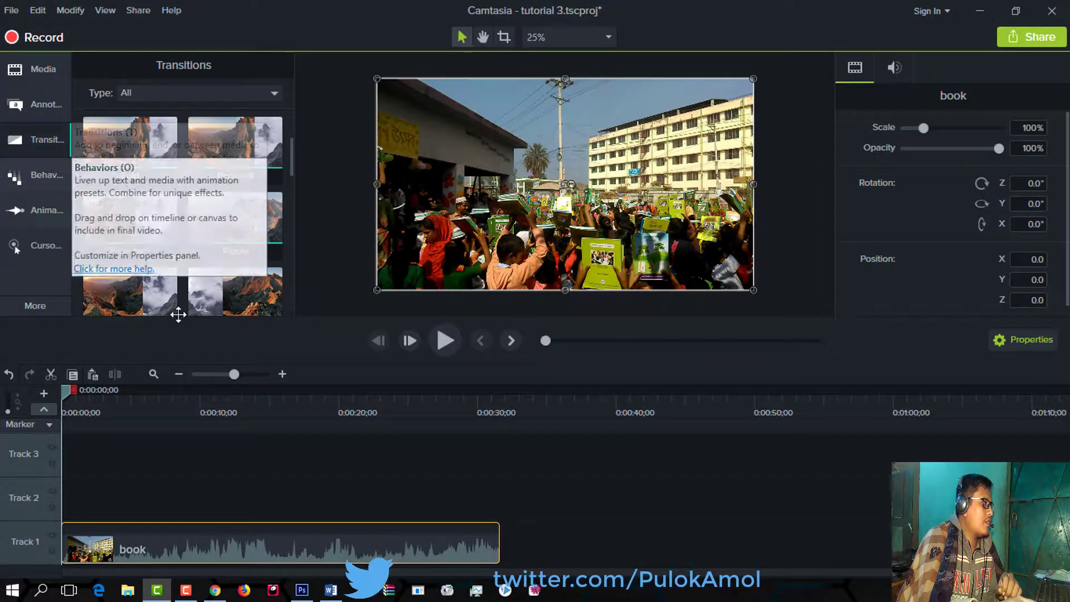
click(350, 546)
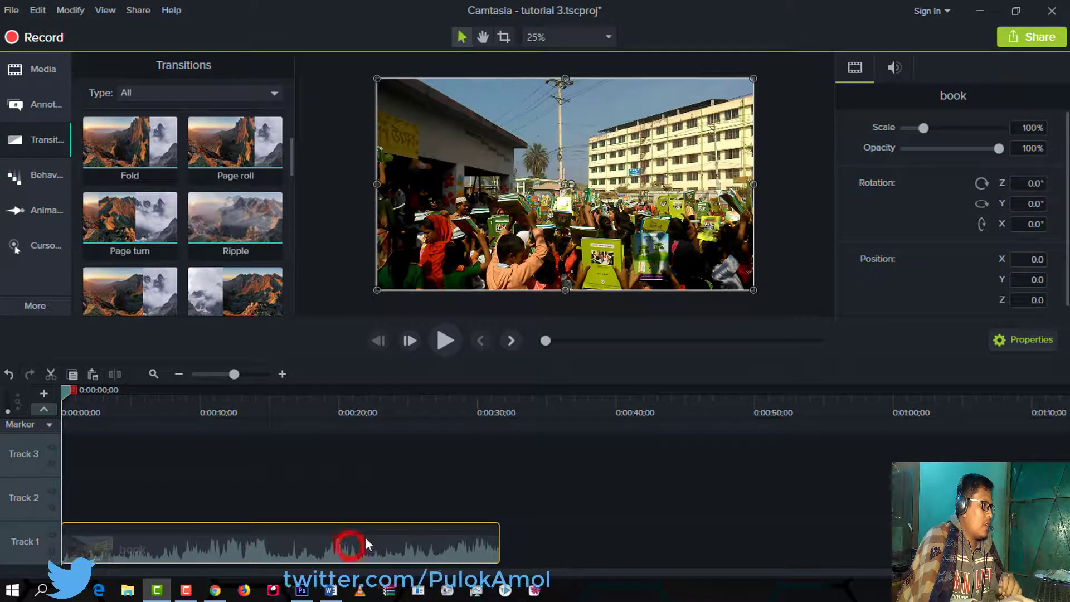
click(33, 68)
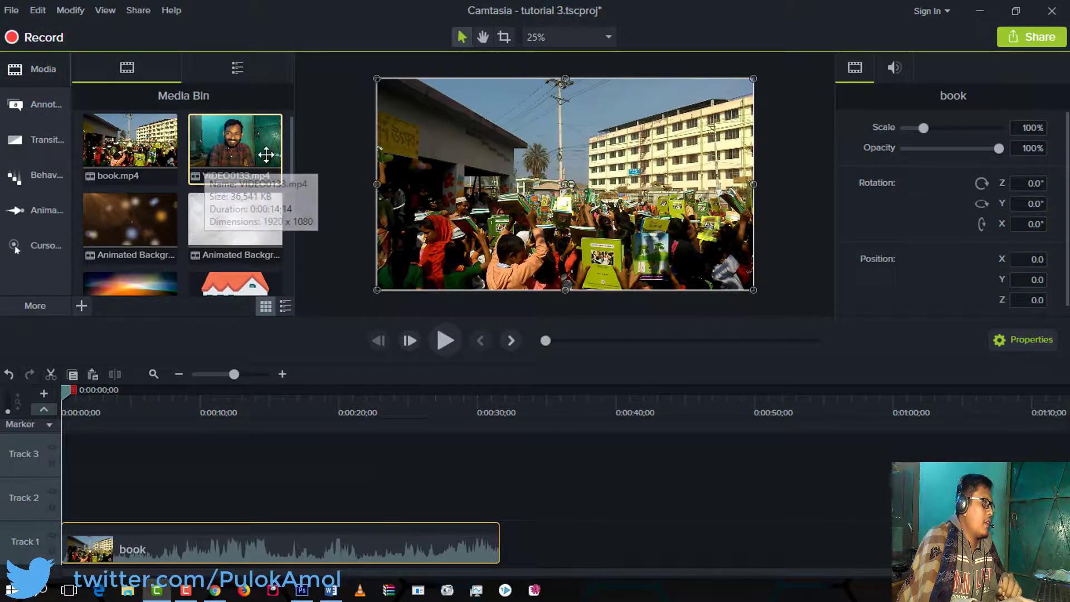
click(236, 152)
drag(235, 152, 532, 182)
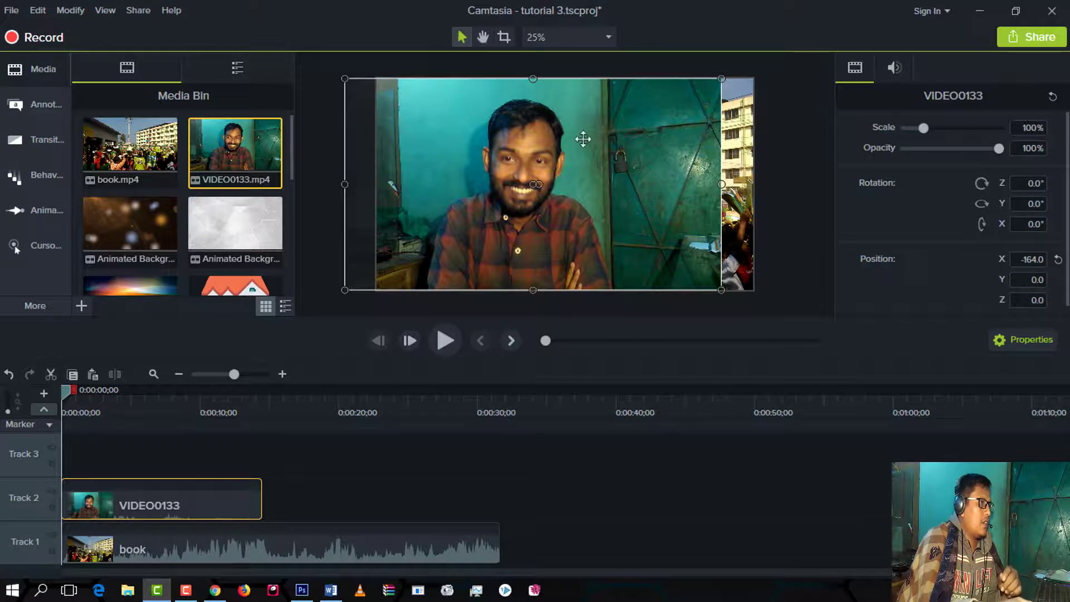
right_click(535, 179)
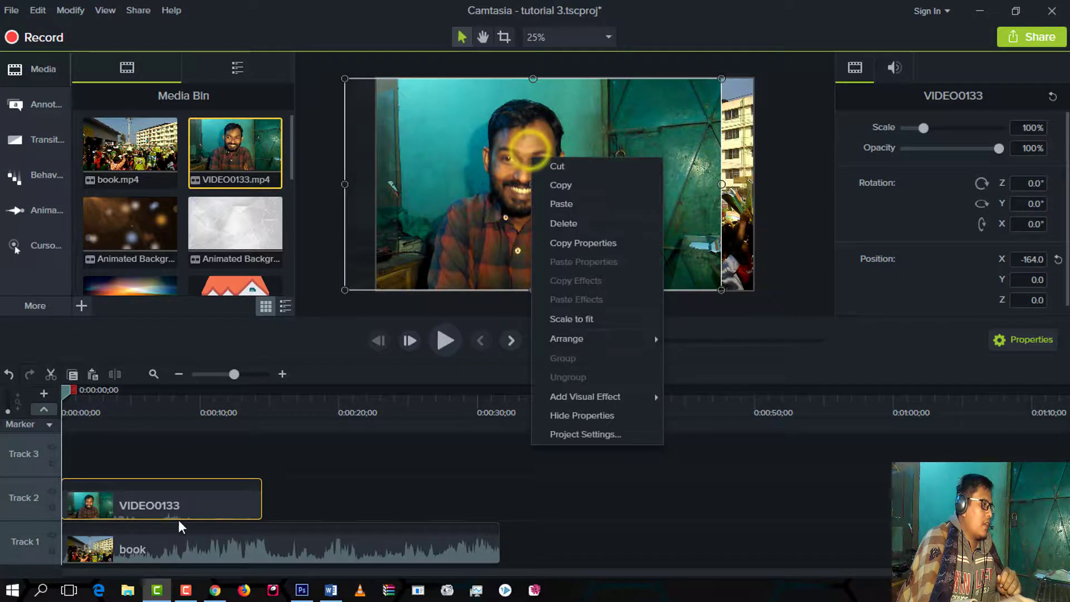
right_click(179, 496)
click(231, 204)
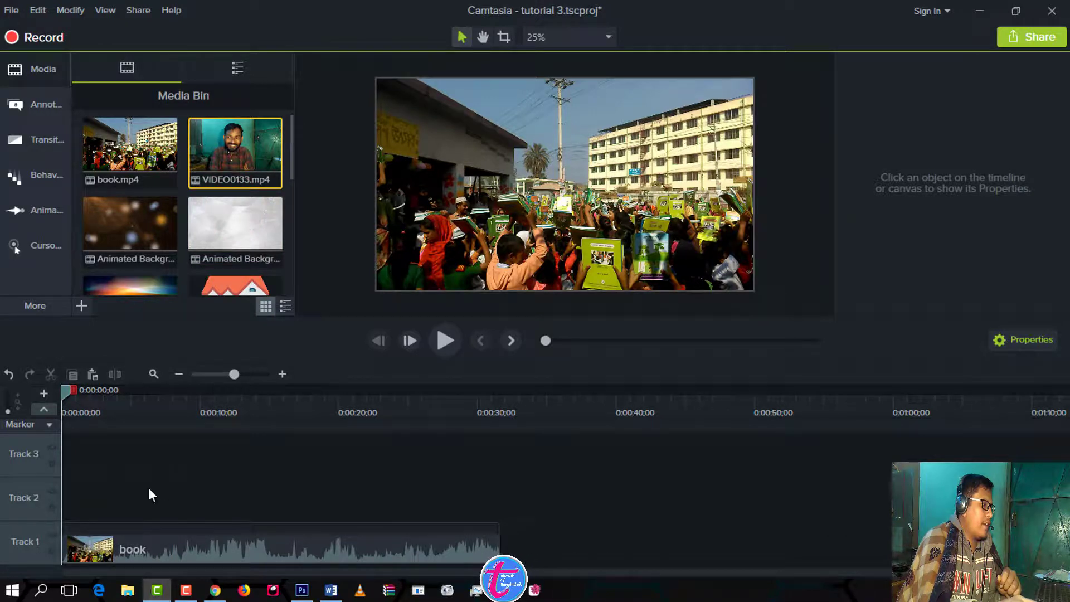
Place VIDEO0133.mp4 on Track 1 directly after the book clip and preview the cut between them
click(232, 144)
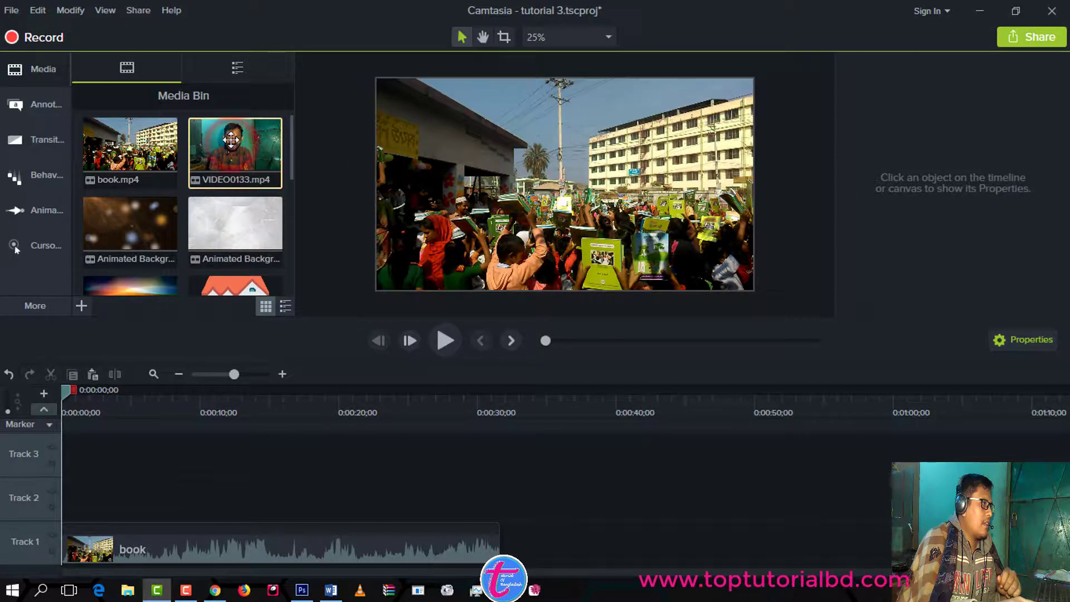
drag(228, 143, 493, 544)
click(474, 403)
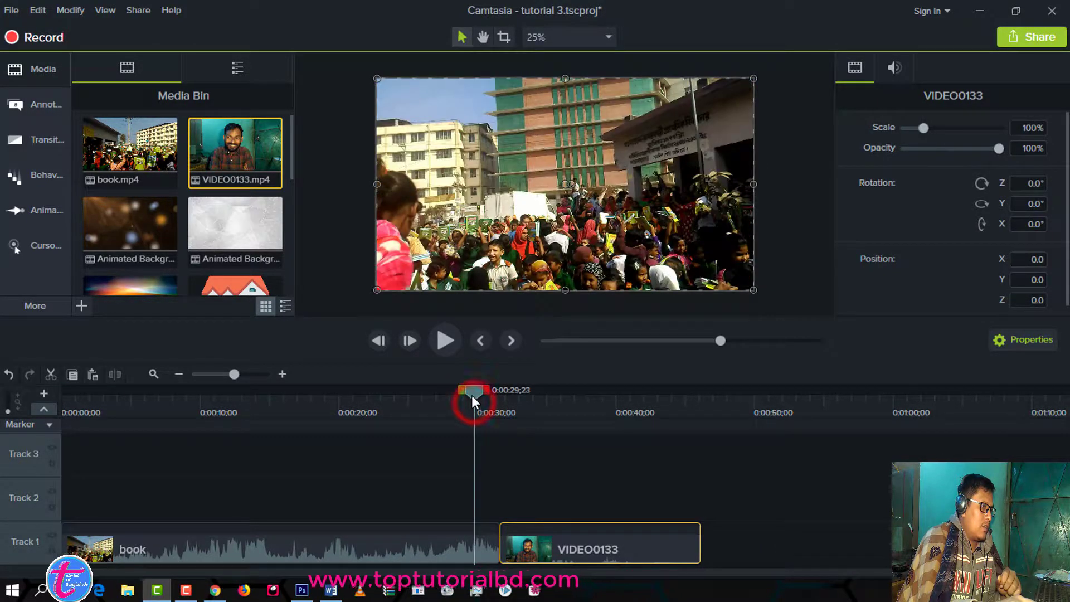
drag(475, 395, 493, 409)
click(446, 341)
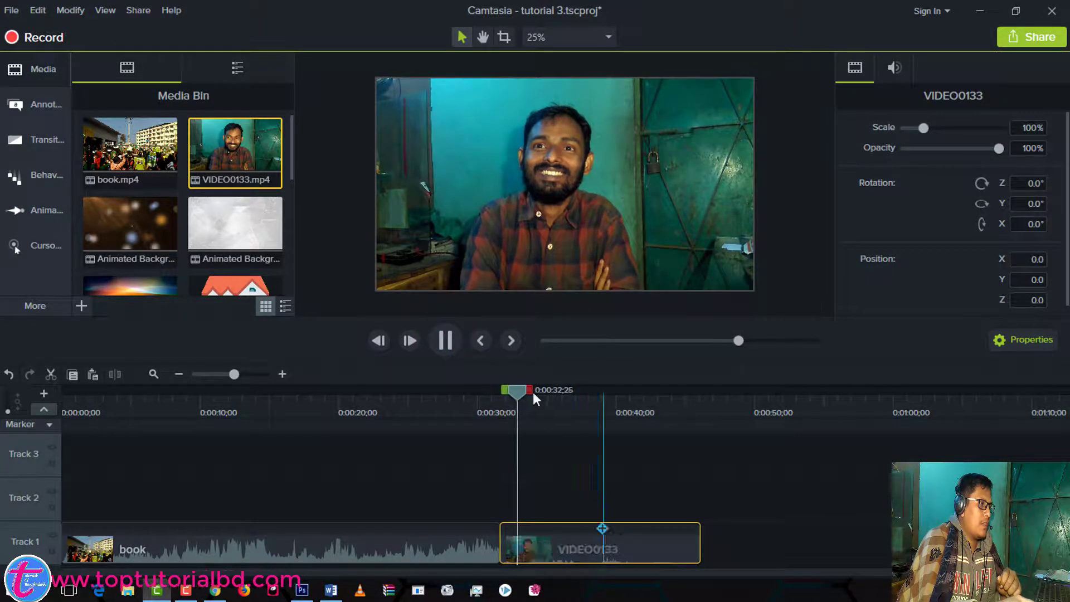
drag(523, 389, 501, 440)
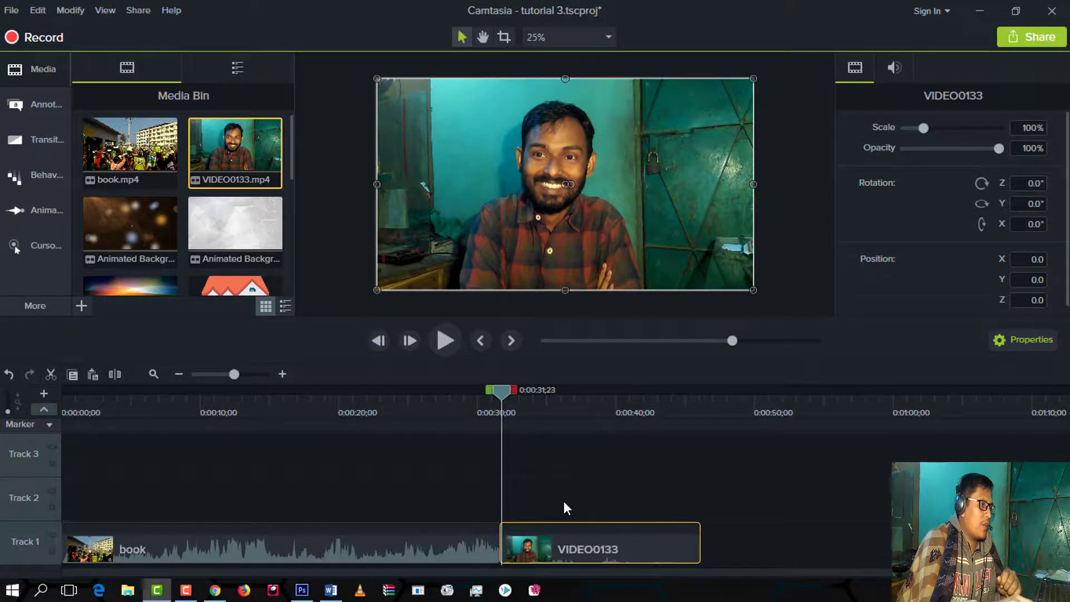
drag(549, 539, 546, 542)
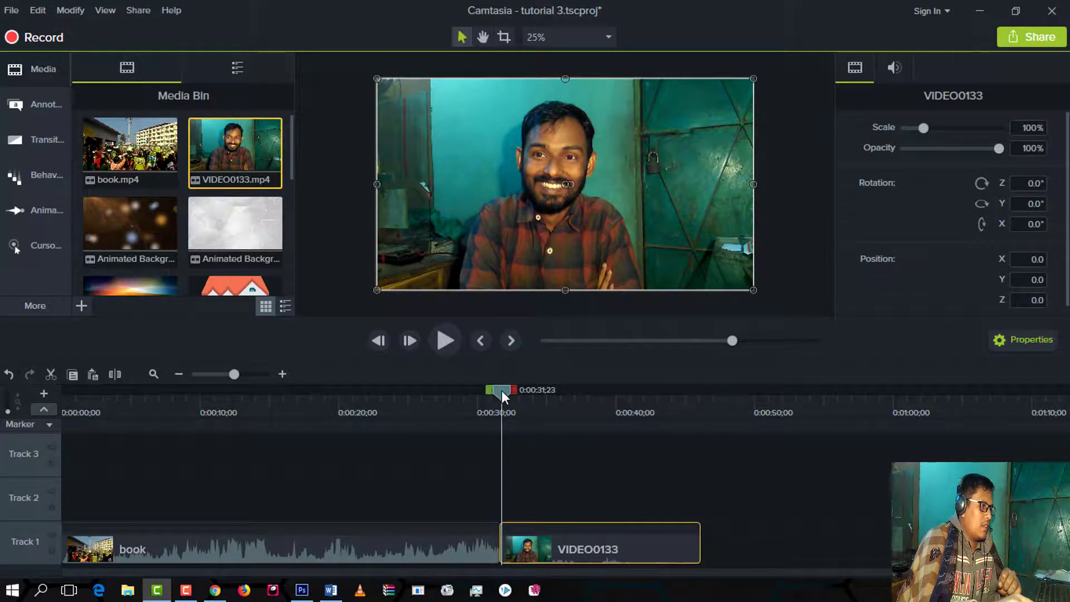
mouse_move(501, 390)
mouse_down()
mouse_move(481, 405)
mouse_move(501, 409)
mouse_up()
Browse all transition types and apply the Glow transition at the cut between book and VIDEO0133 on Track 1
click(41, 140)
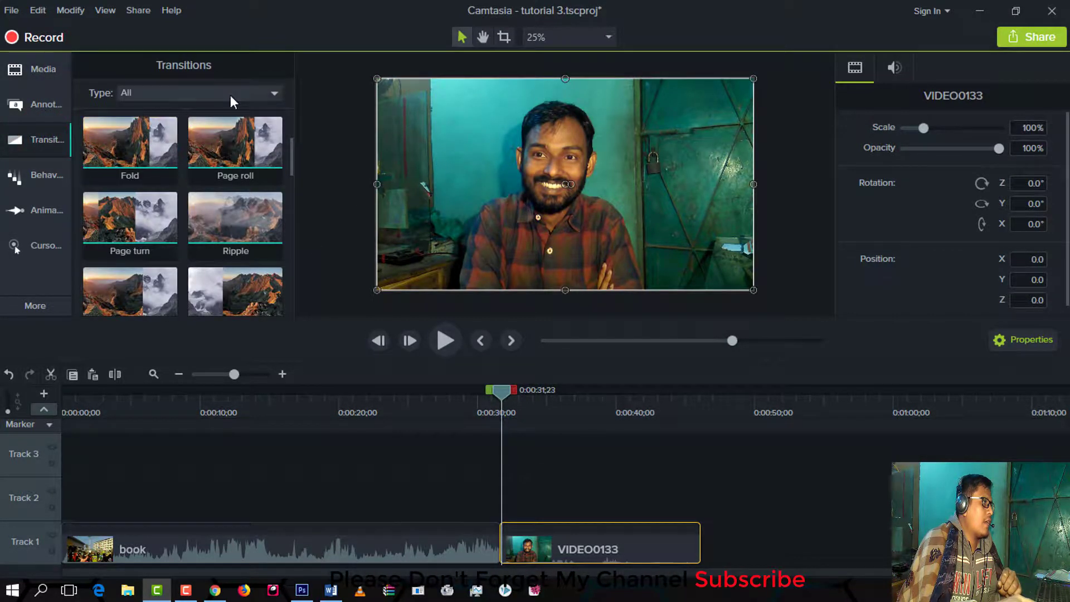
click(262, 94)
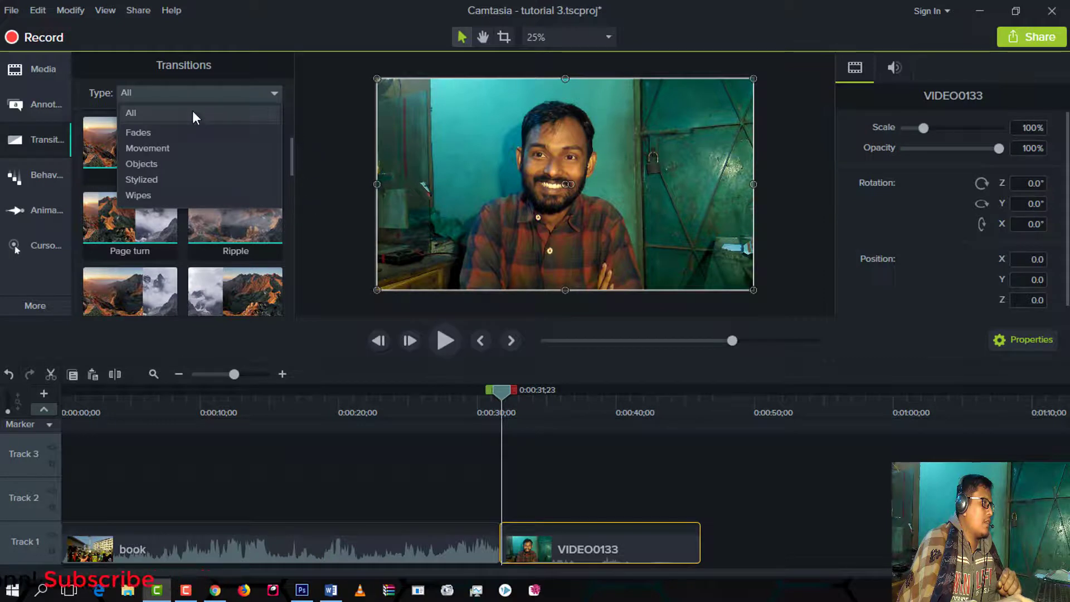
click(158, 113)
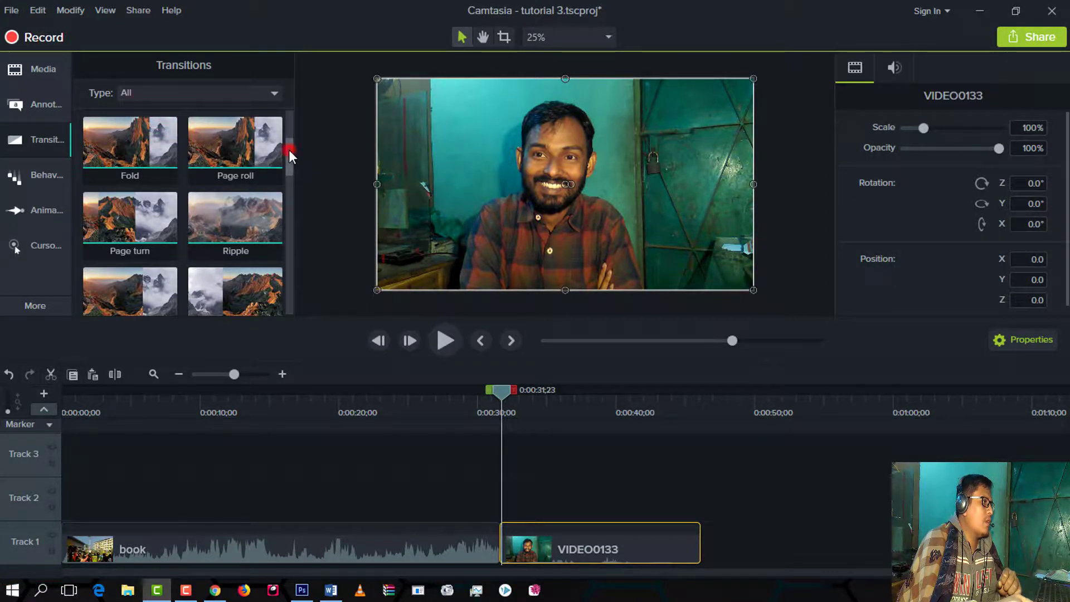
drag(289, 149, 279, 183)
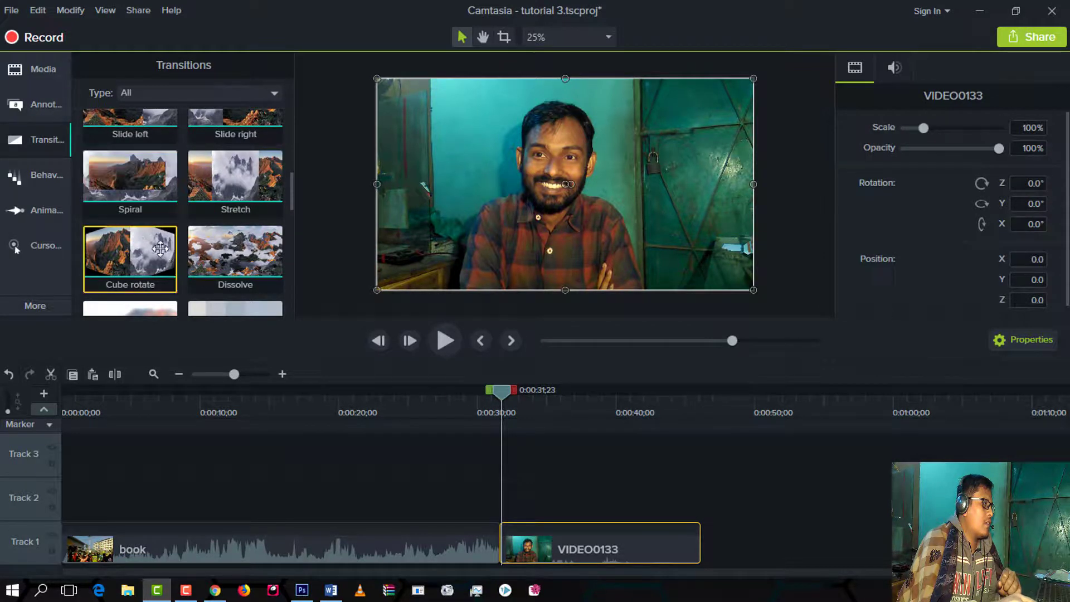
scroll(178, 279, down, 2)
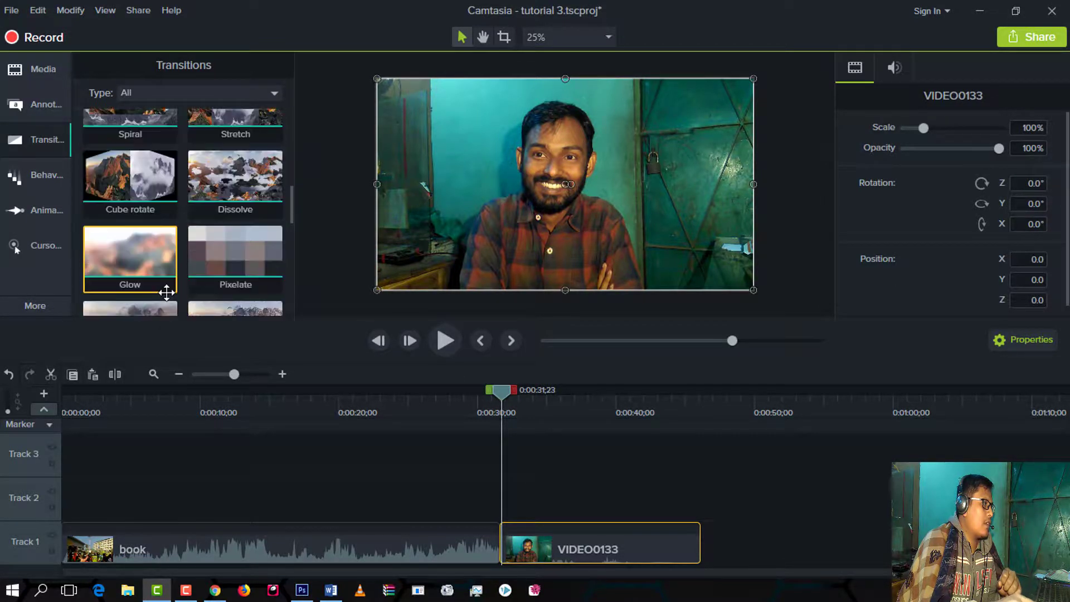
scroll(170, 265, down, 1)
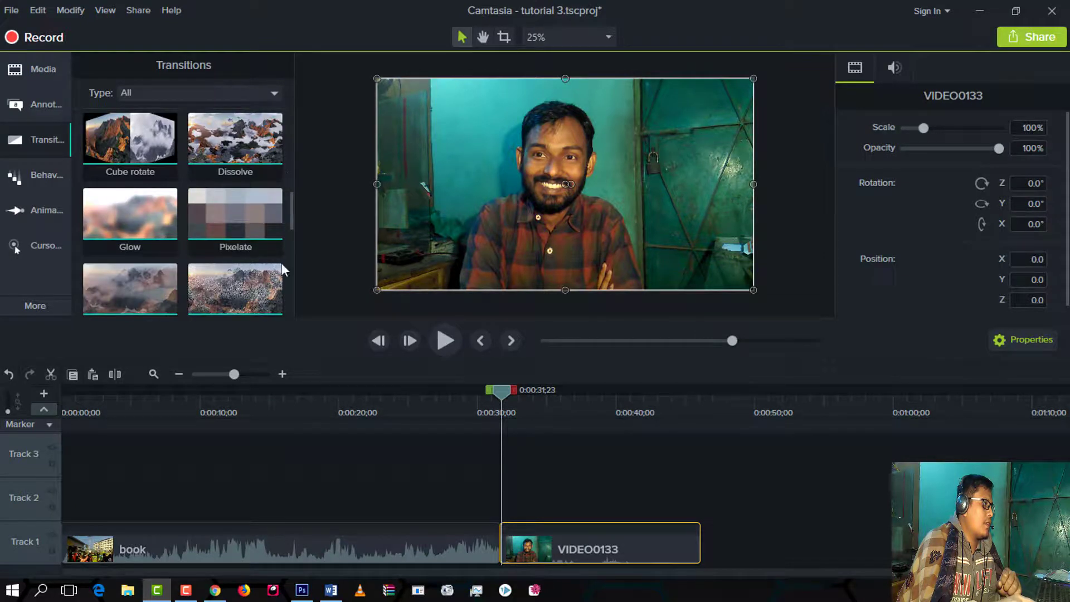
drag(150, 224, 485, 529)
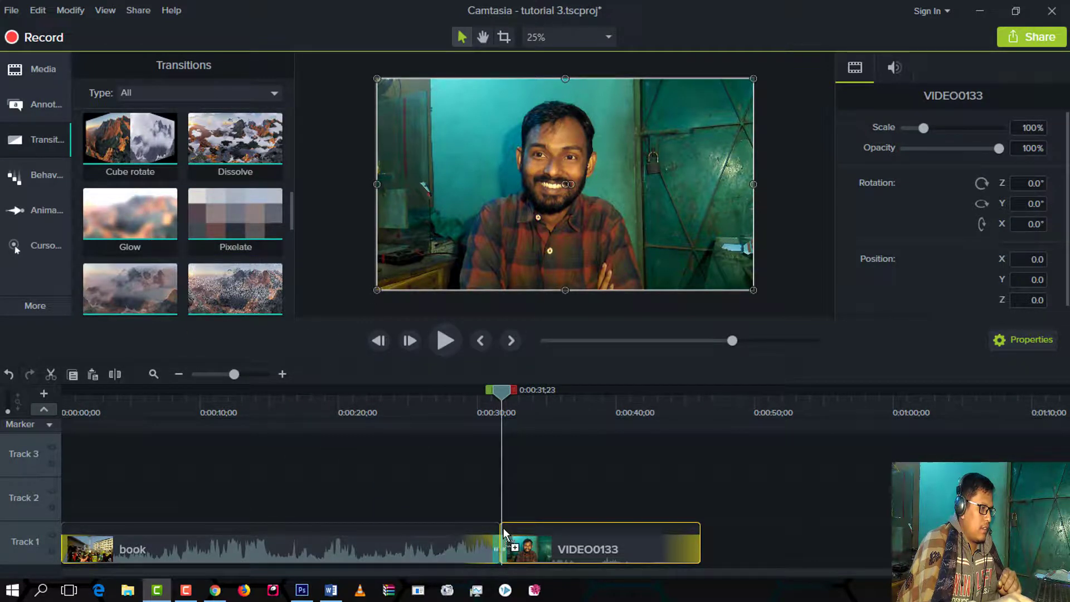
drag(498, 535, 501, 542)
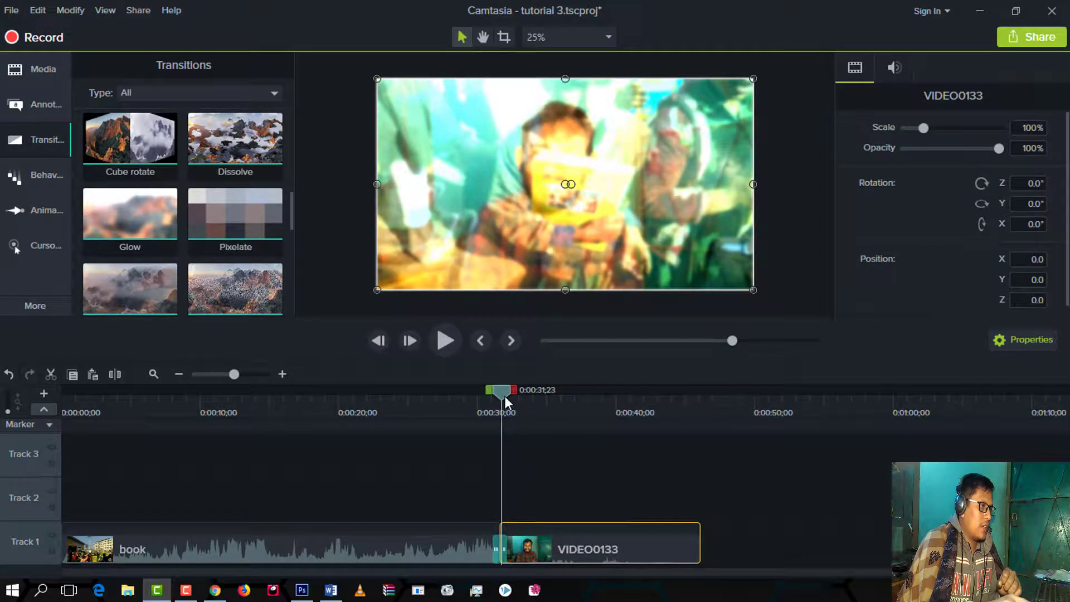
Lengthen the Glow transition on both sides of the cut and play it back from just before its start
drag(504, 397, 480, 439)
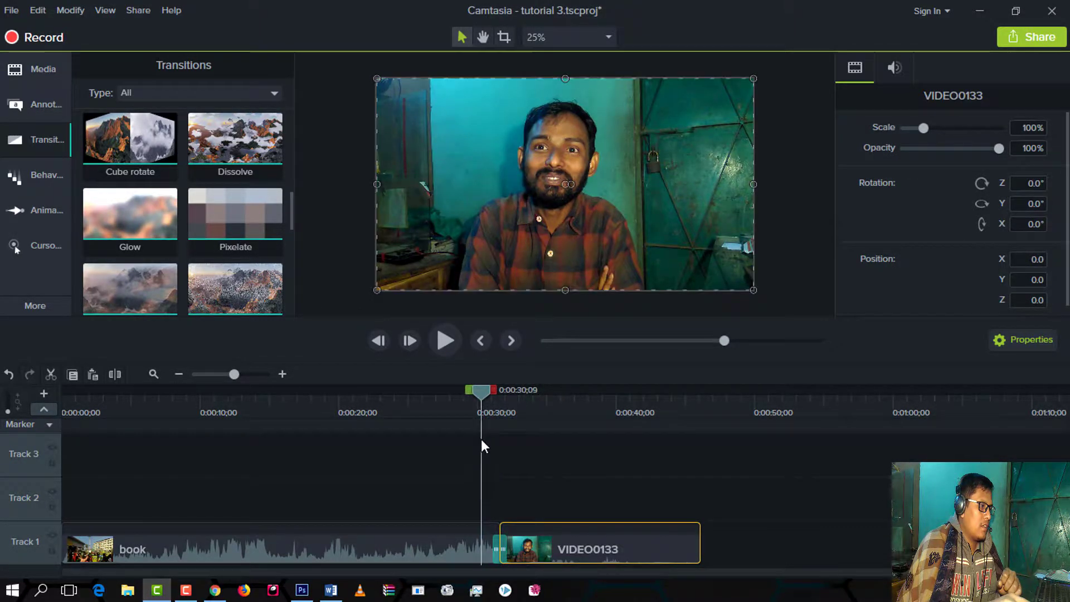
click(504, 549)
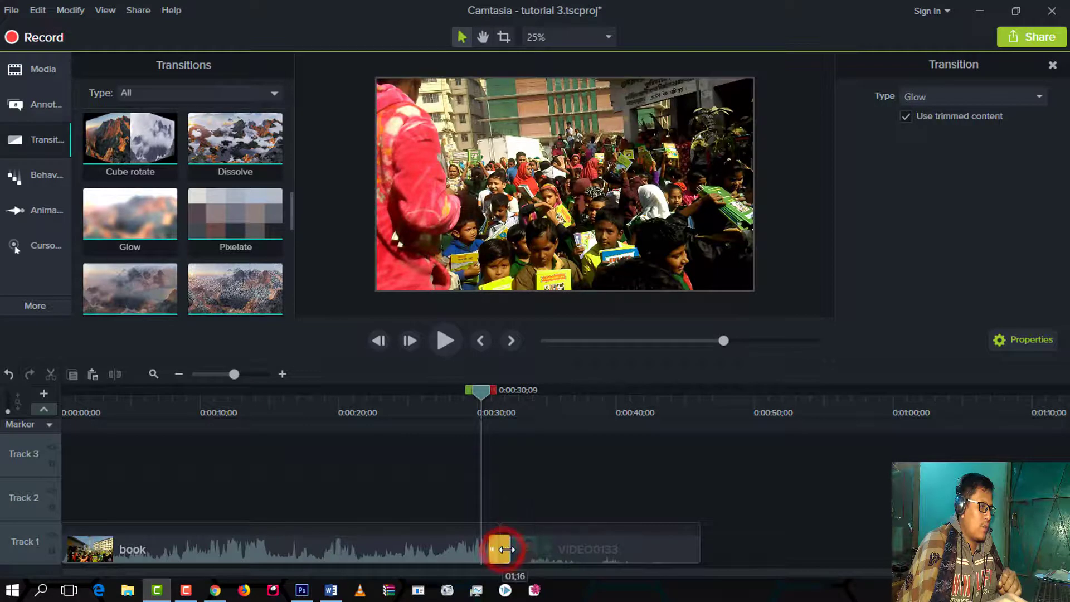
drag(528, 550, 538, 549)
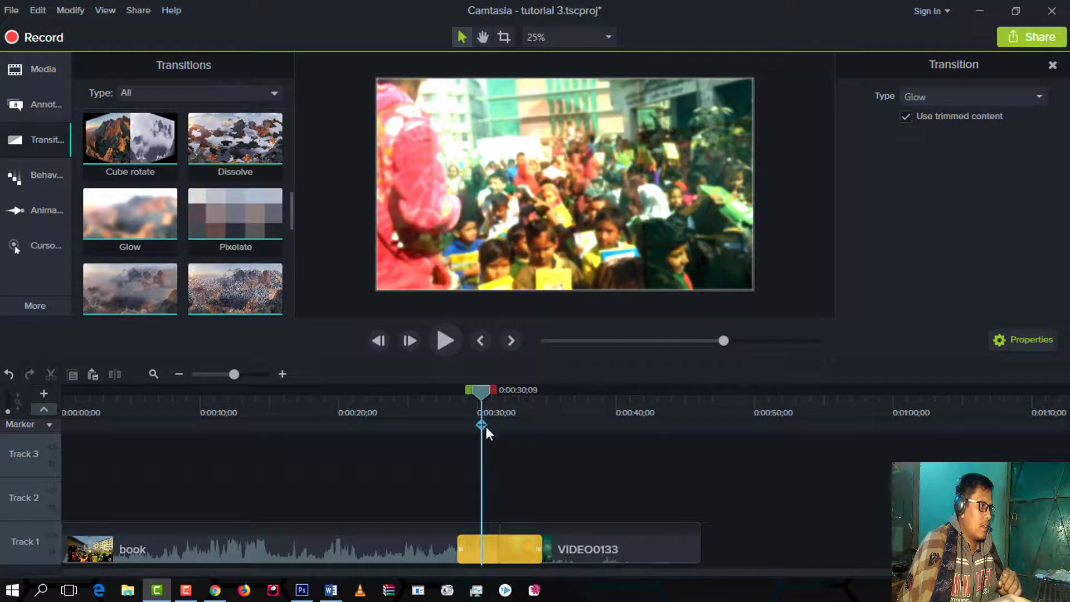
click(448, 416)
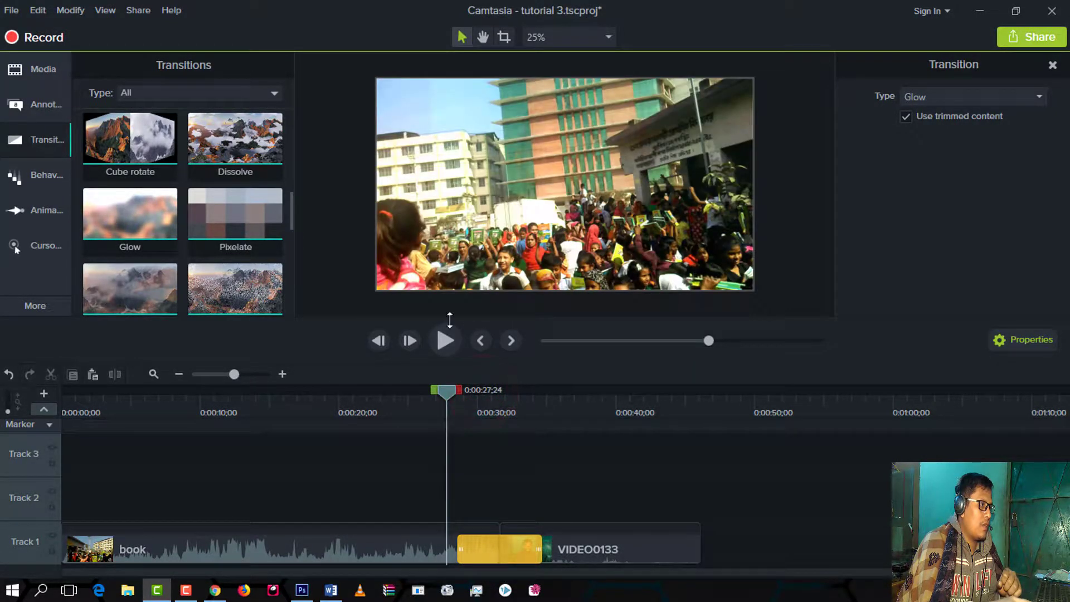
click(444, 341)
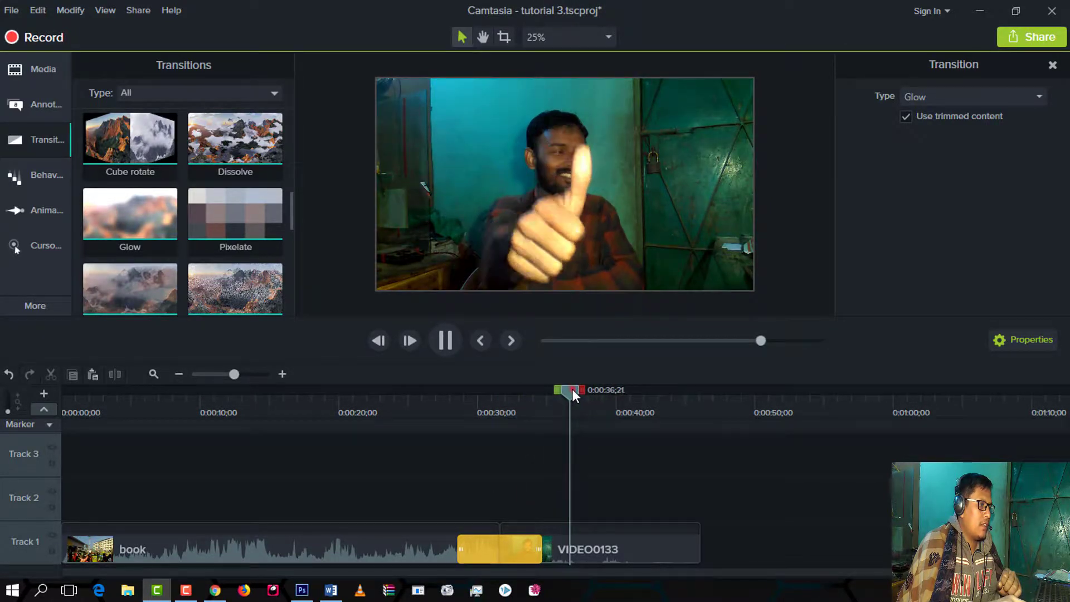
drag(573, 389, 486, 438)
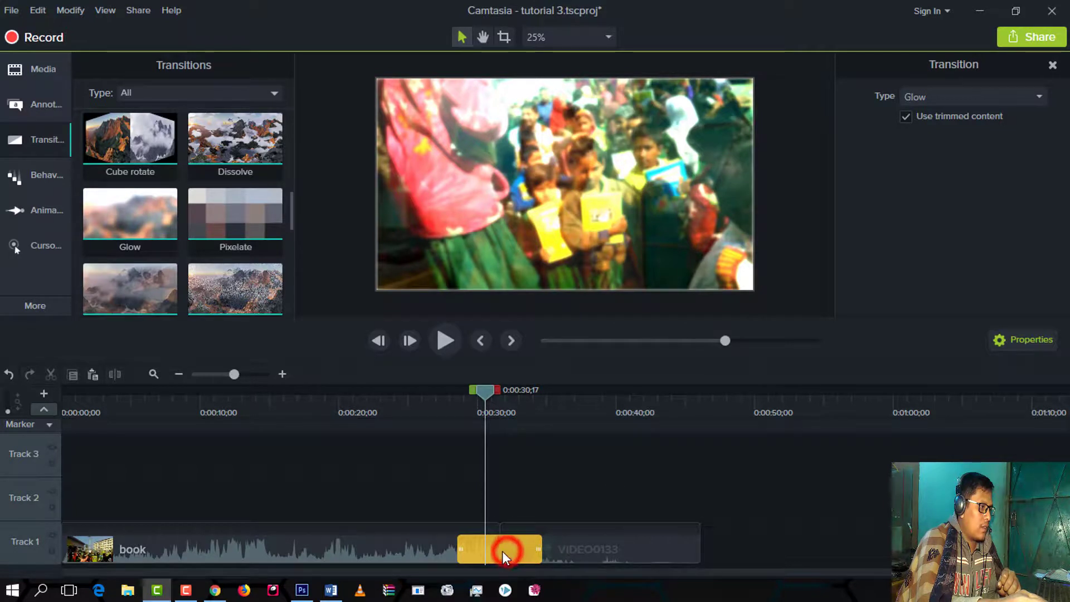
Delete the Glow transition between the two clips
right_click(504, 549)
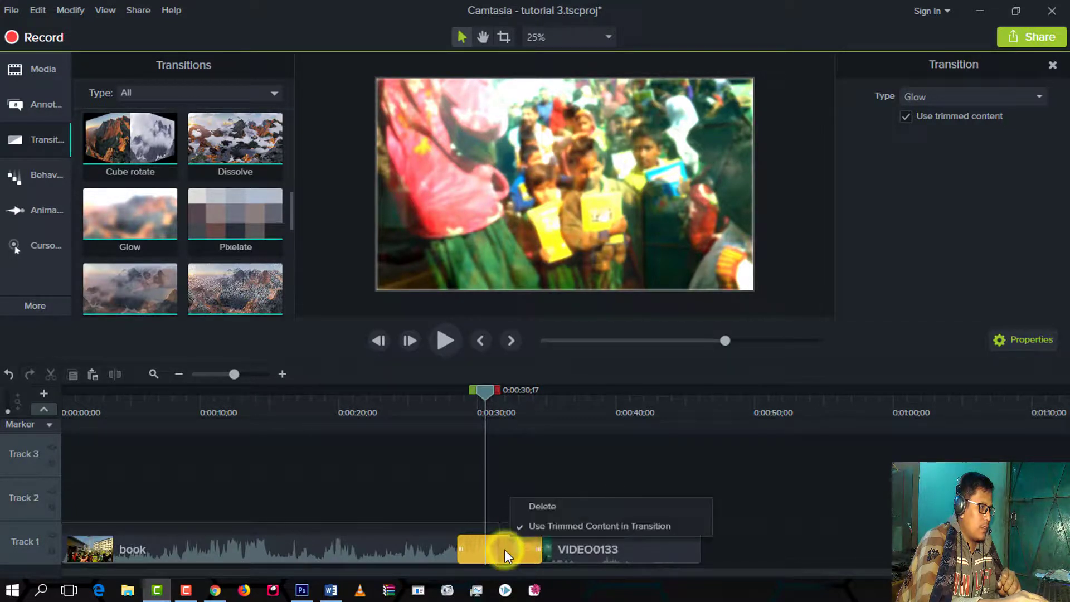
click(533, 506)
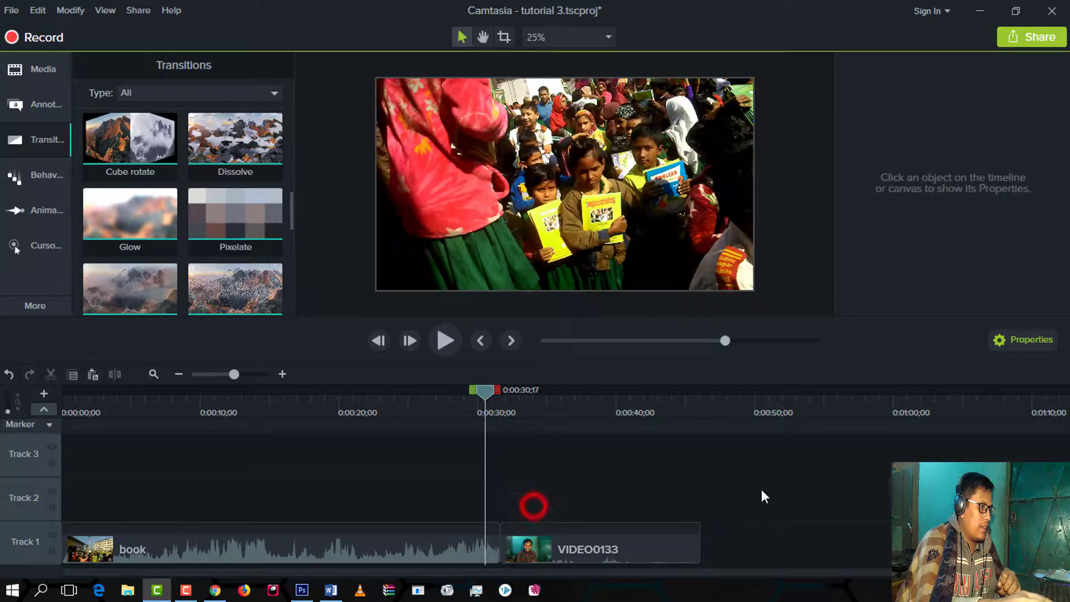
Apply a Radial blur transition at the cut between book and VIDEO0133 and lengthen it on both sides
scroll(129, 251, down, 1)
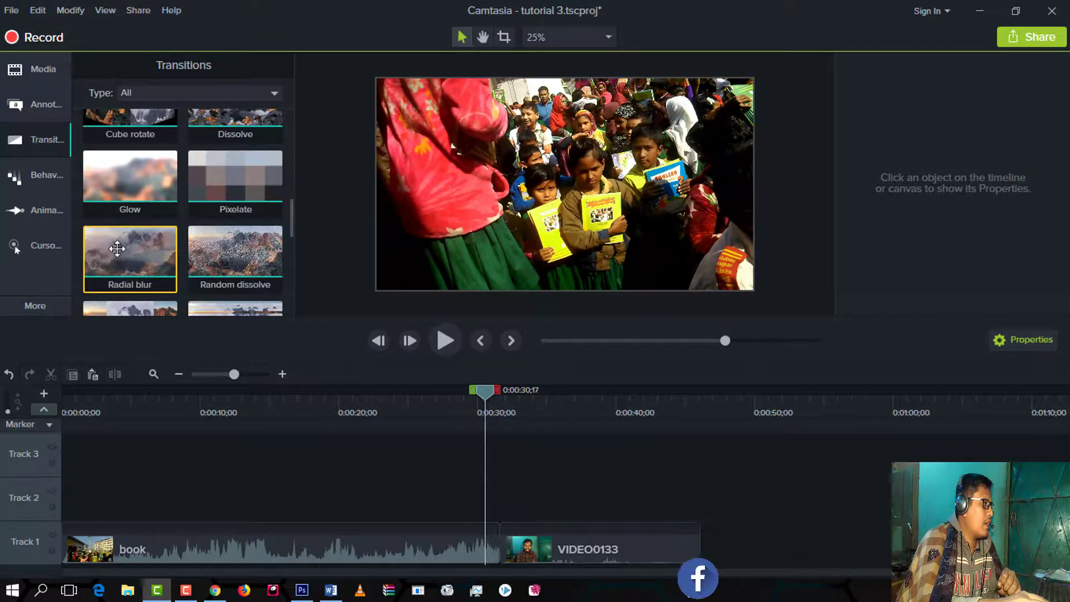
drag(130, 254, 501, 549)
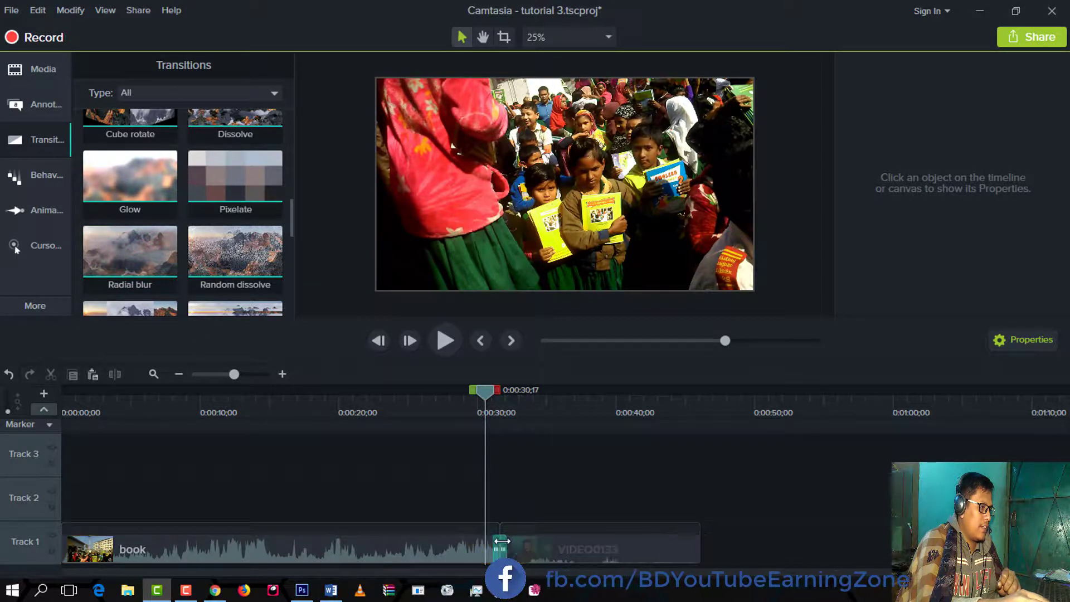
click(502, 544)
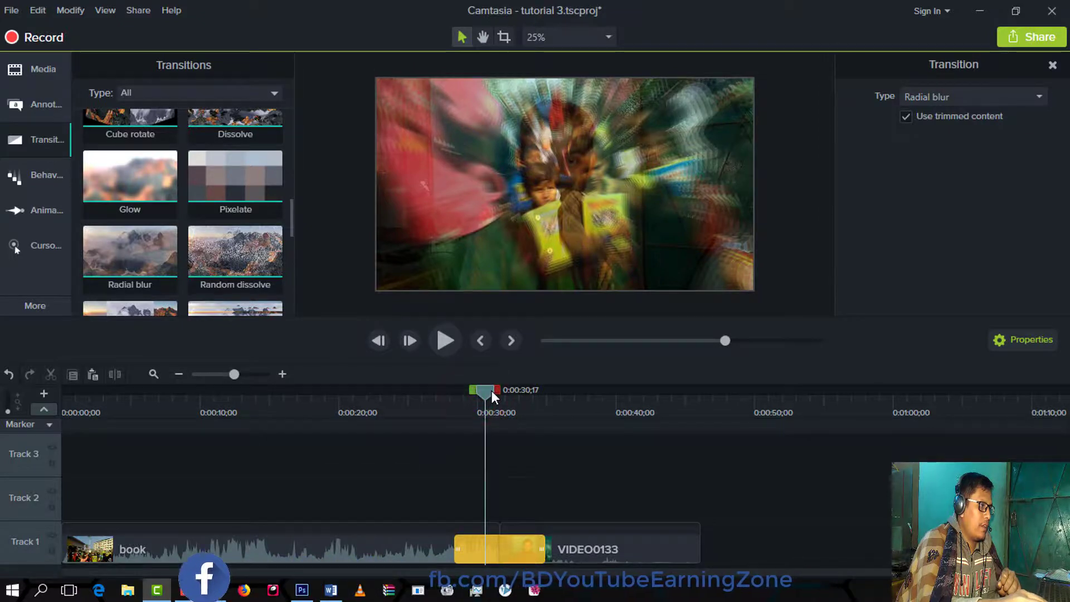
Play back the Radial blur transition from just before its start into the VIDEO0133 clip
drag(491, 390, 457, 415)
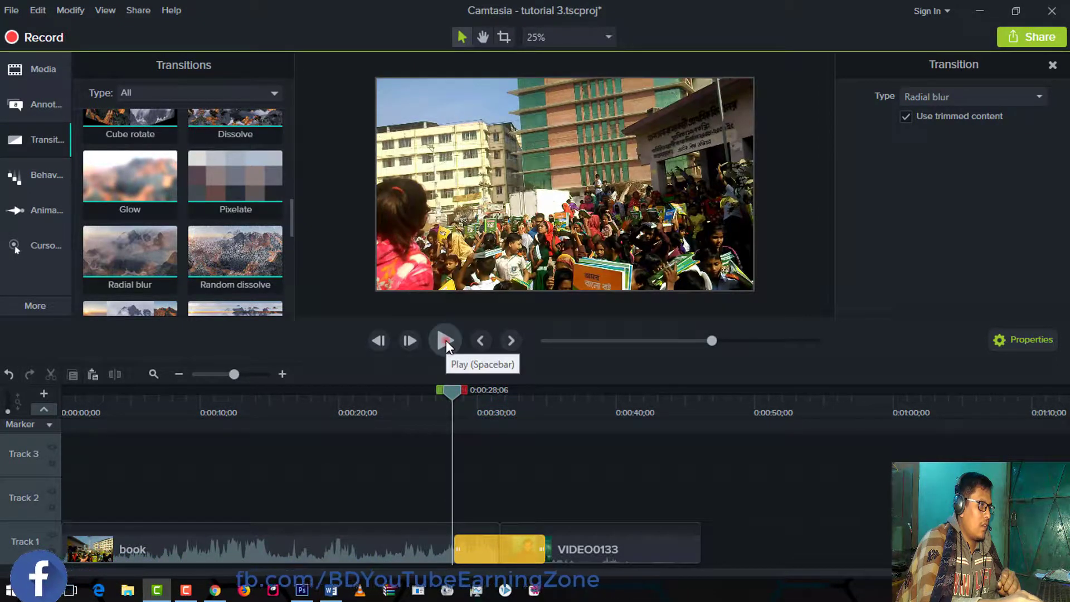
click(444, 340)
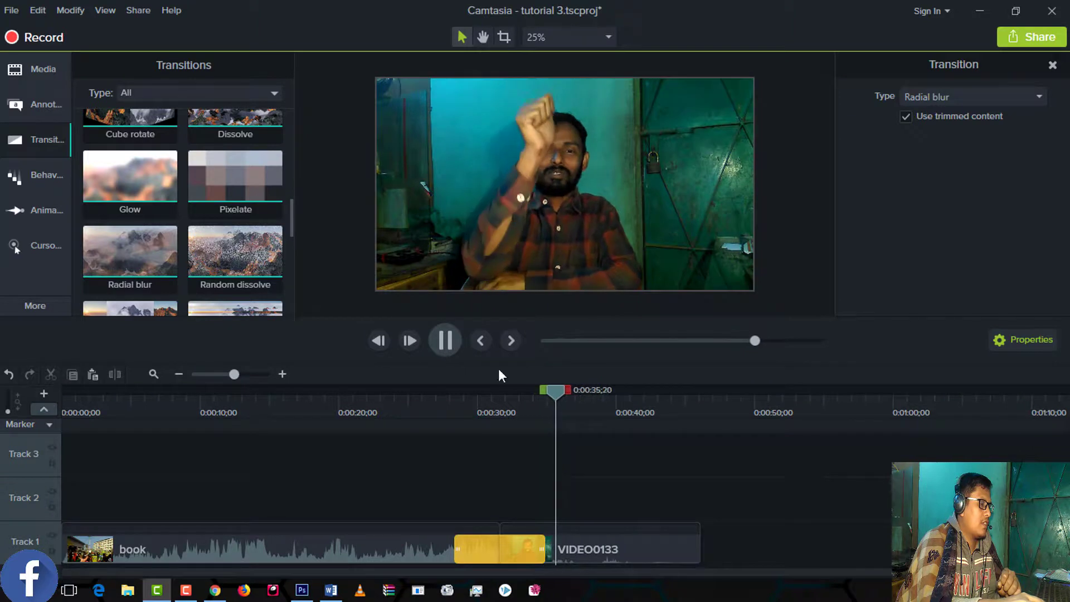
drag(569, 394, 591, 447)
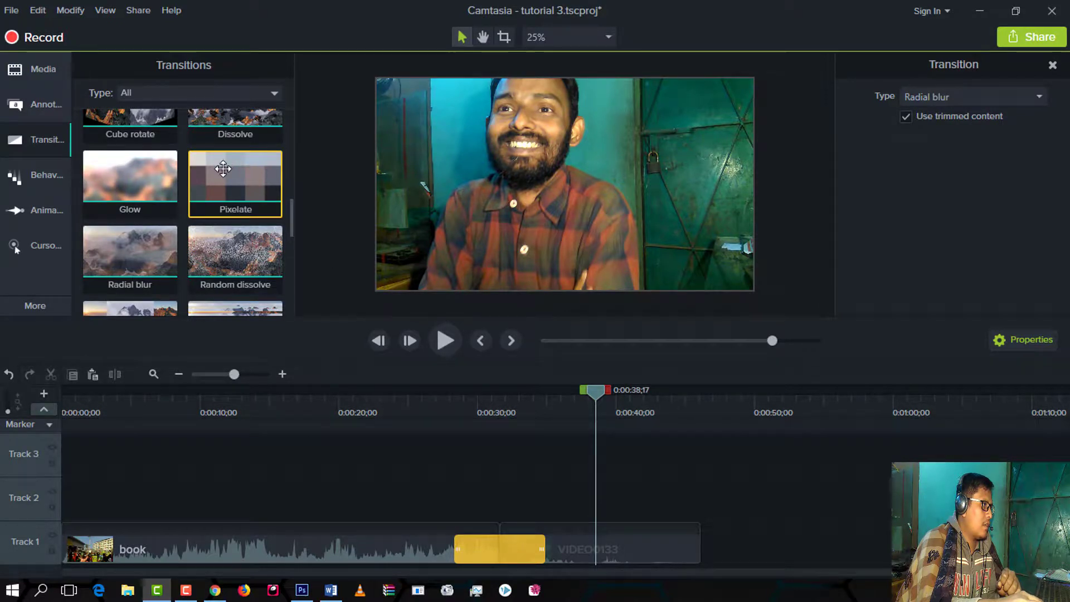
Add a Pixelate transition at the start of the book clip and a lengthened Random dissolve at the end of VIDEO0133
drag(231, 173, 63, 550)
mouse_move(243, 275)
mouse_down()
mouse_move(275, 332)
mouse_move(685, 556)
mouse_move(701, 552)
mouse_up()
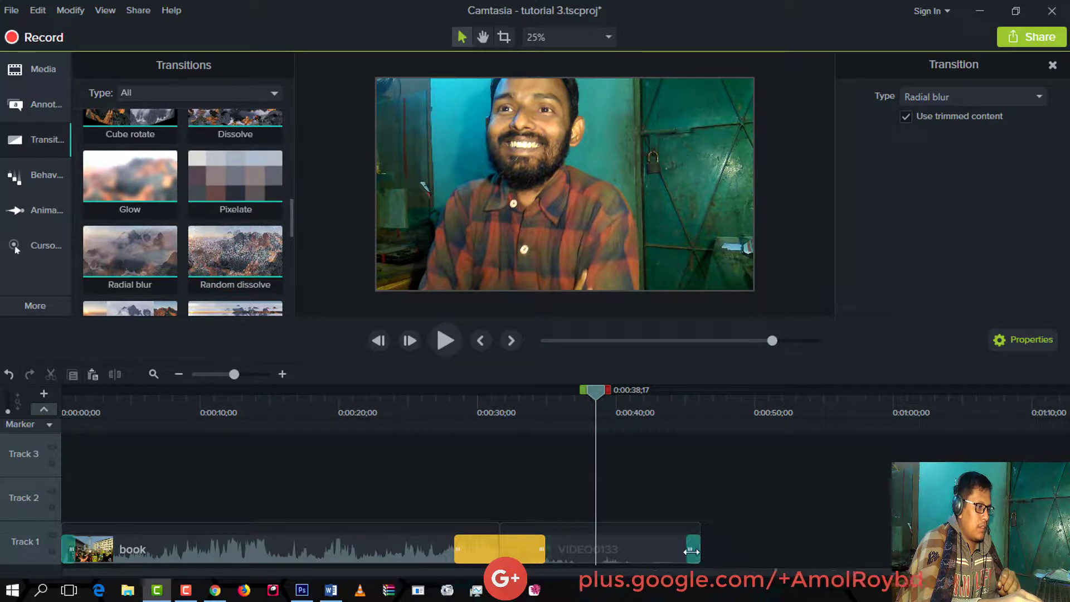
click(690, 552)
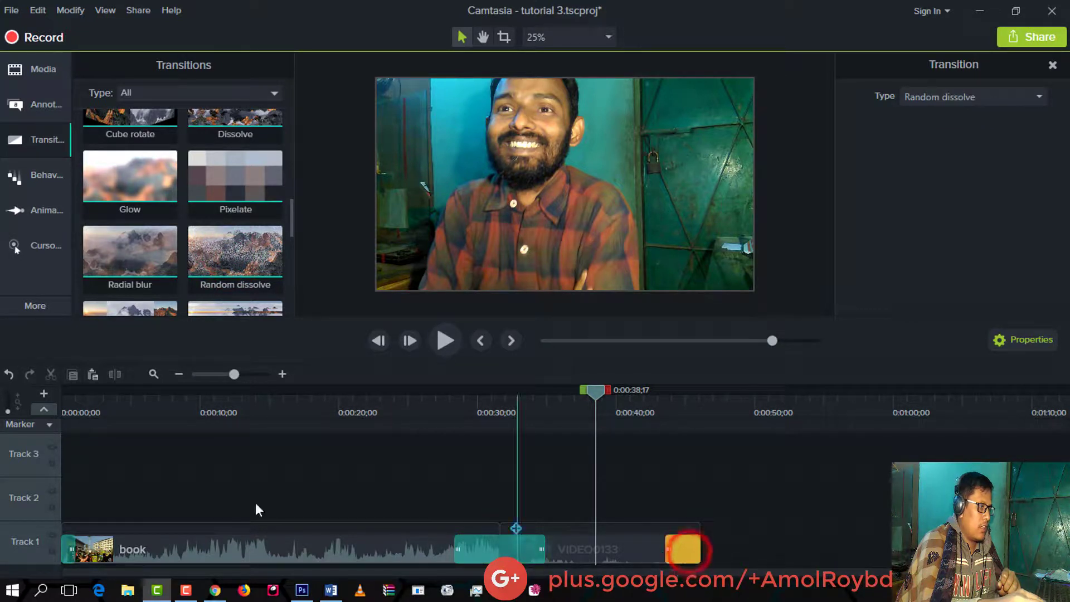
Lengthen the Pixelate transition at the start of the book clip and play it back from the beginning of the timeline
click(79, 549)
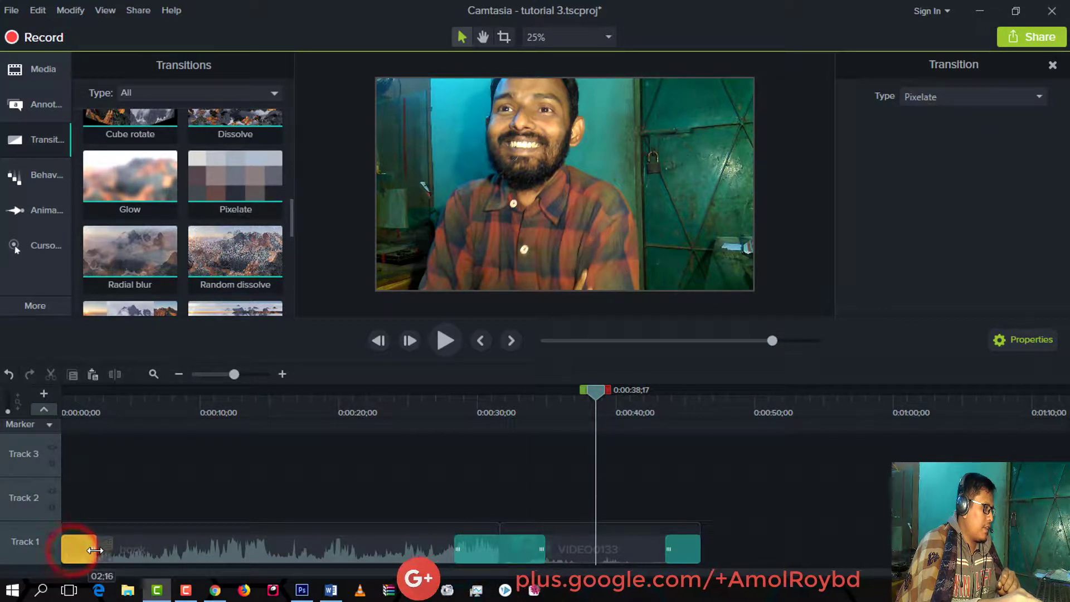
drag(594, 392, 25, 446)
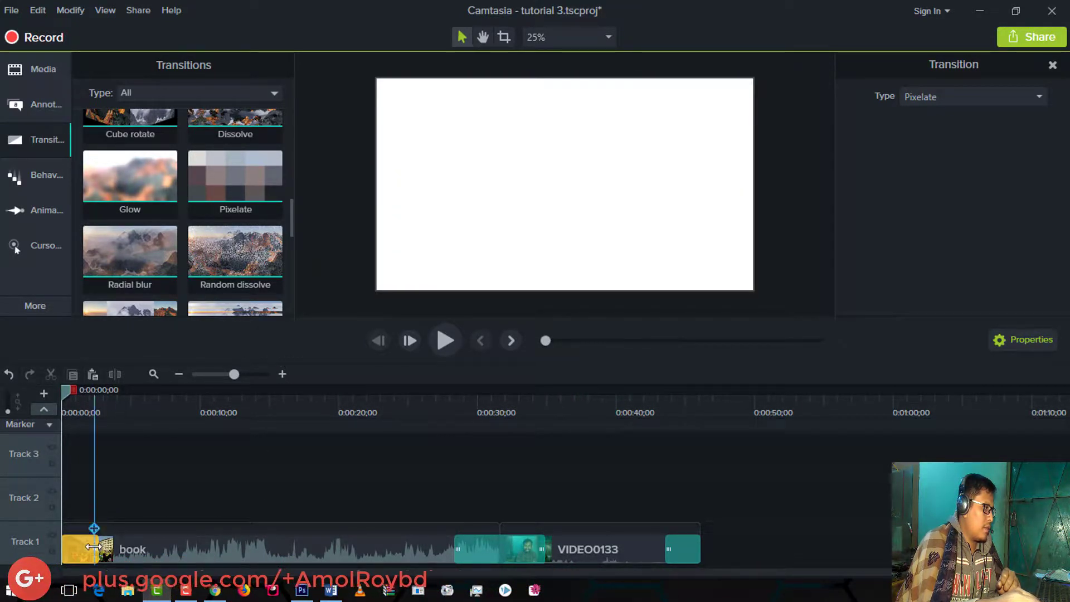
click(63, 387)
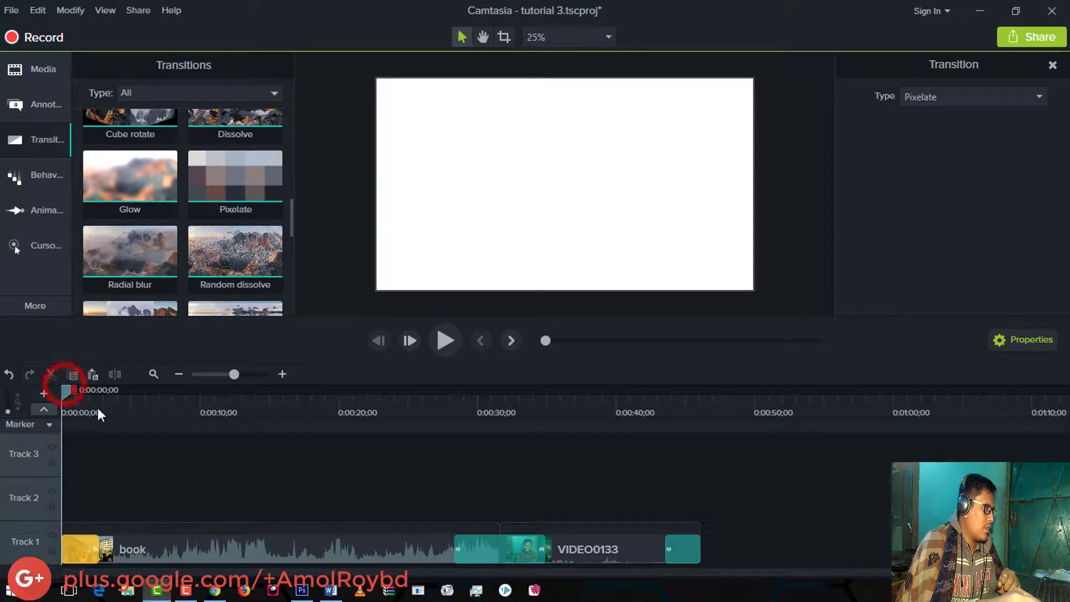
drag(71, 393, 36, 410)
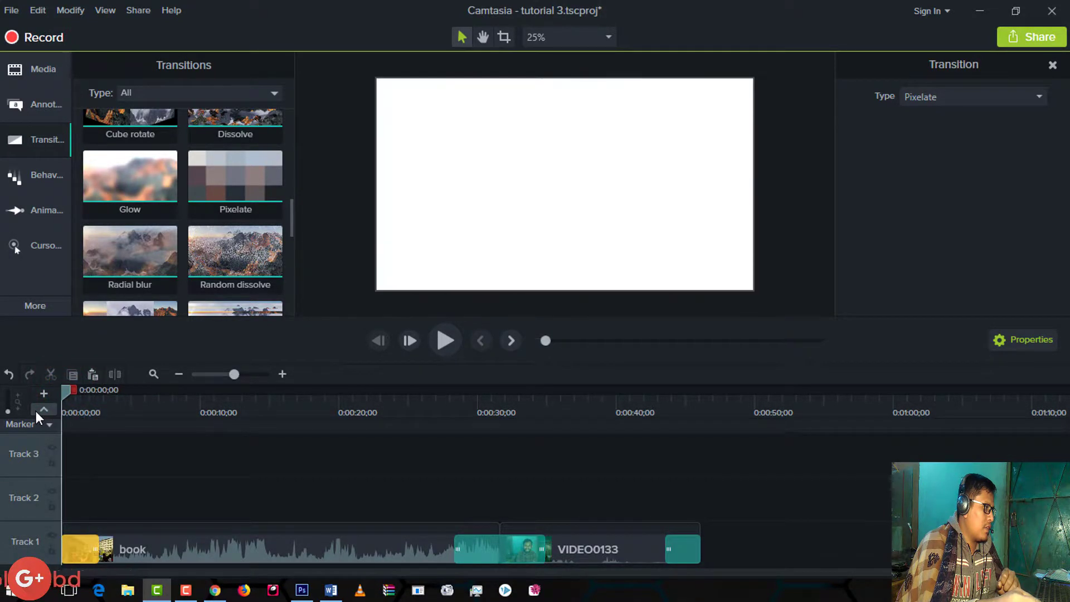
click(444, 341)
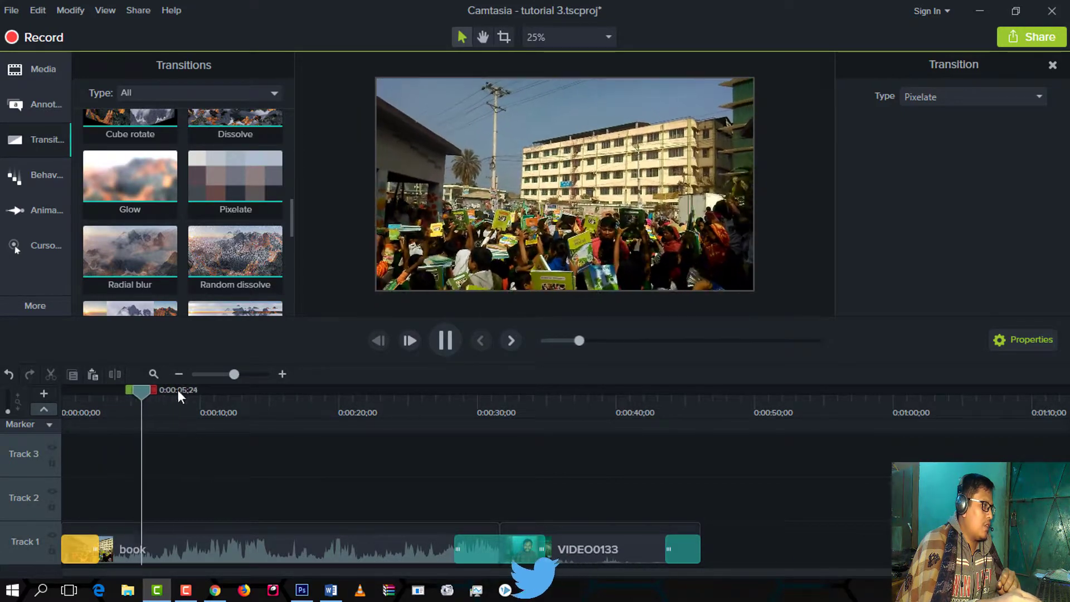
click(151, 389)
Play back the Radial blur transition between the two clips and the Random dissolve at the end of VIDEO0133
drag(519, 424, 456, 441)
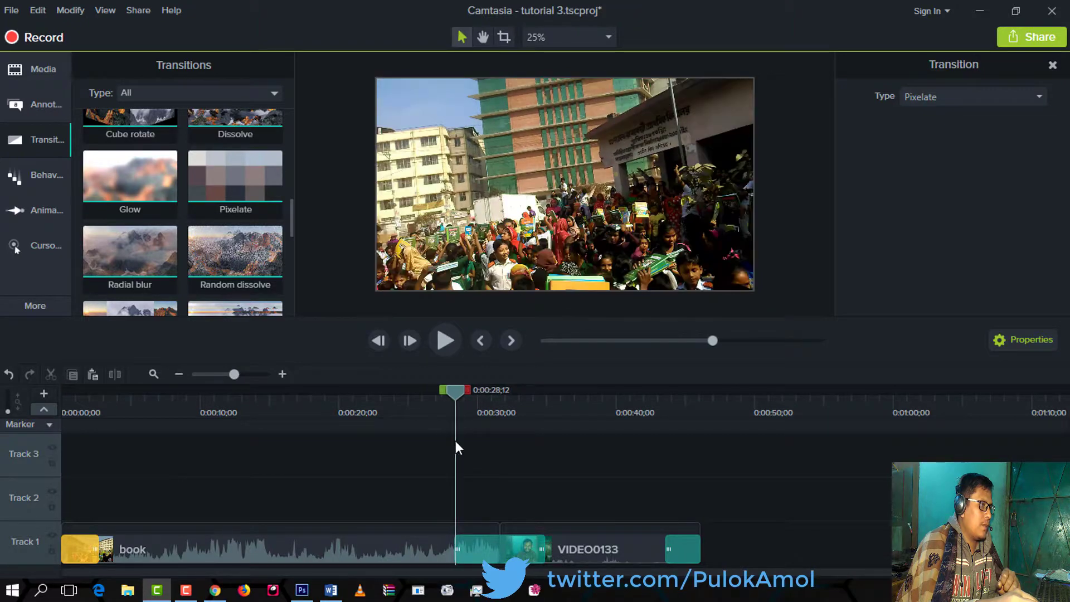
click(435, 338)
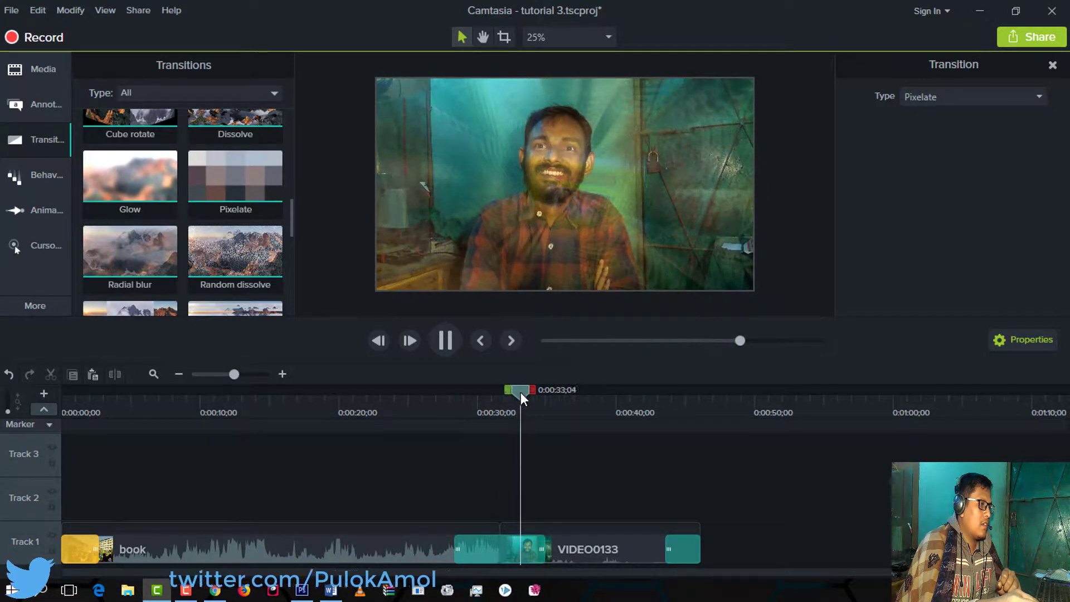
drag(520, 392, 662, 417)
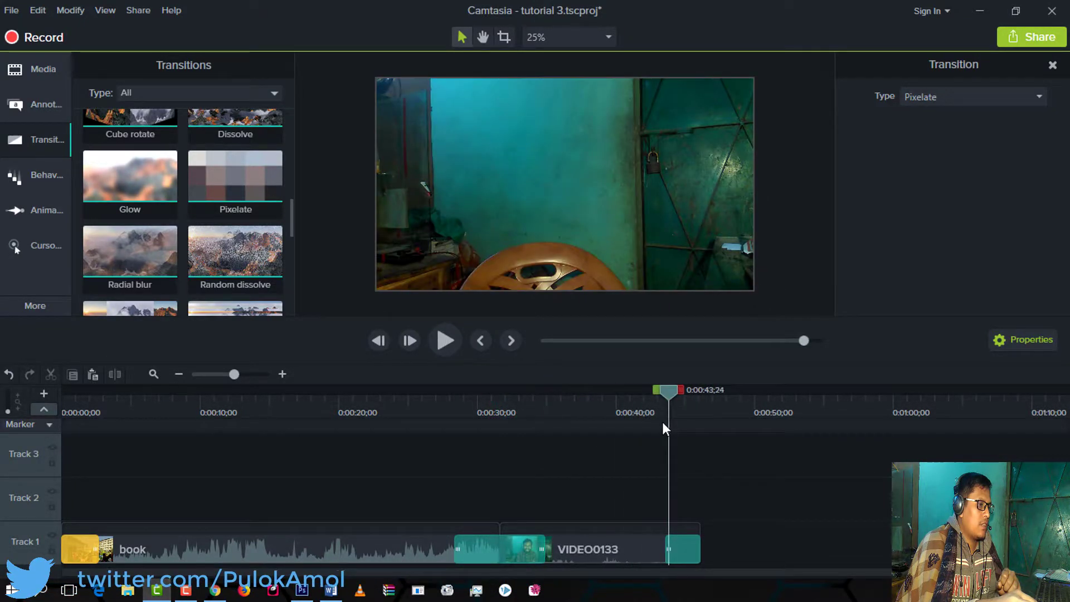
click(440, 341)
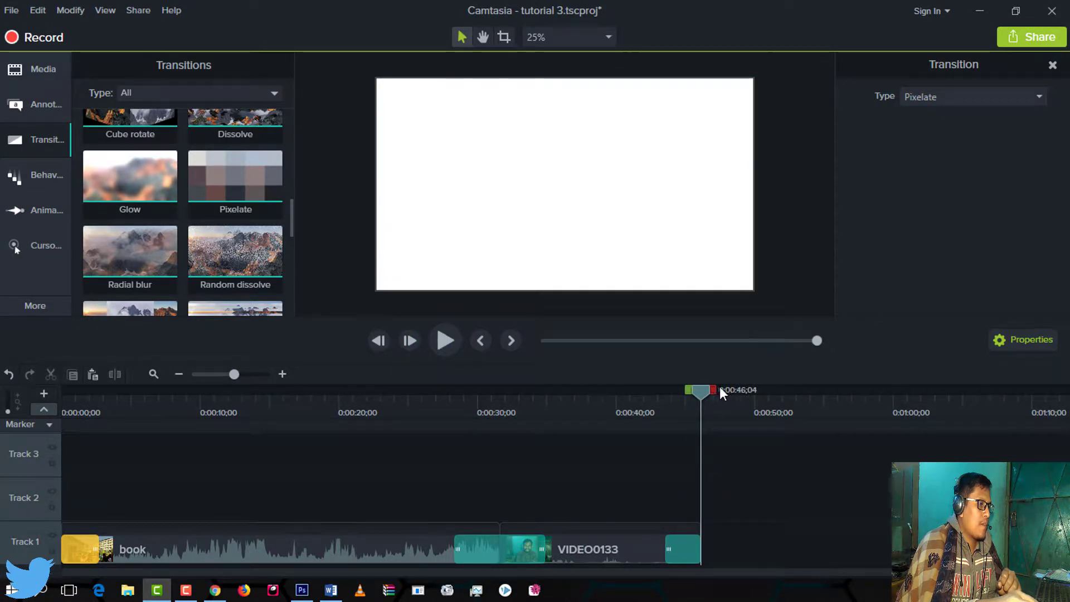
Look through the remaining transitions in the library, down to Wheel and Zig zag and back up to Barn door and Blinds
drag(700, 389, 446, 403)
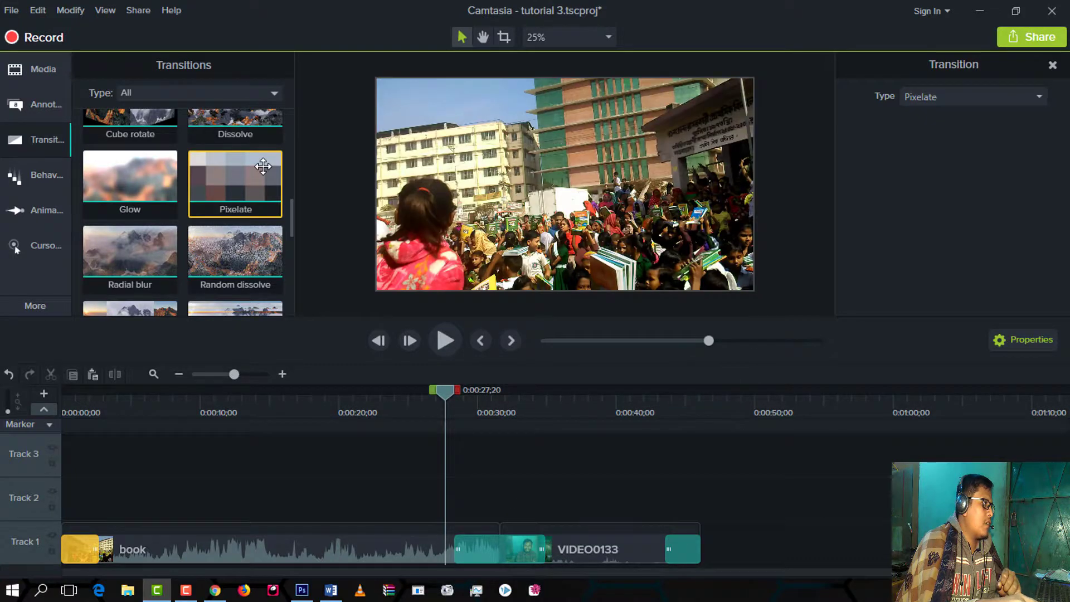
scroll(246, 273, down, 5)
scroll(246, 273, down, 2)
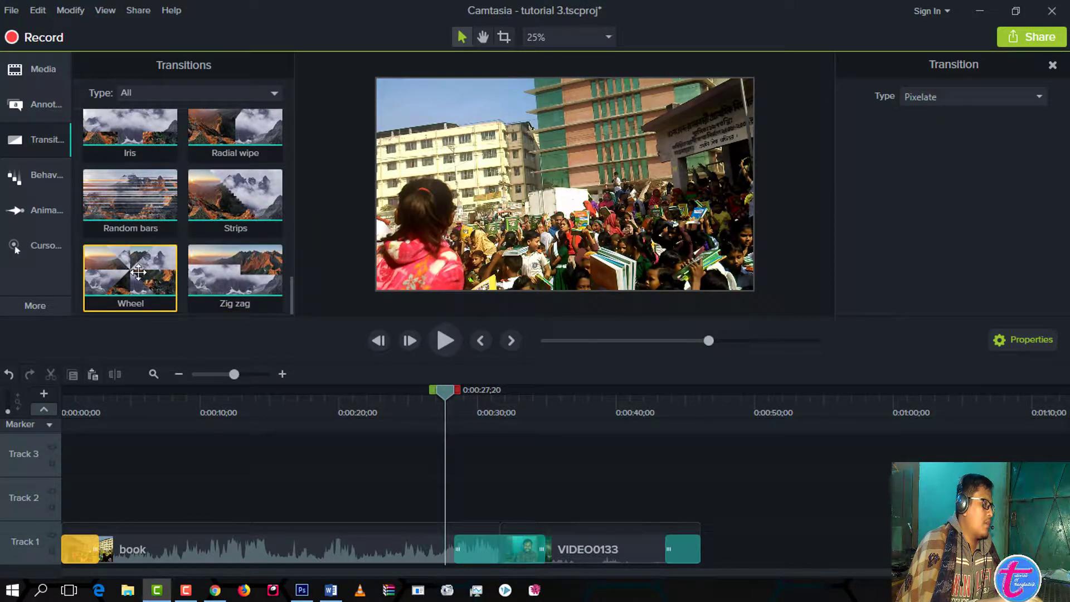
scroll(182, 262, up, 1)
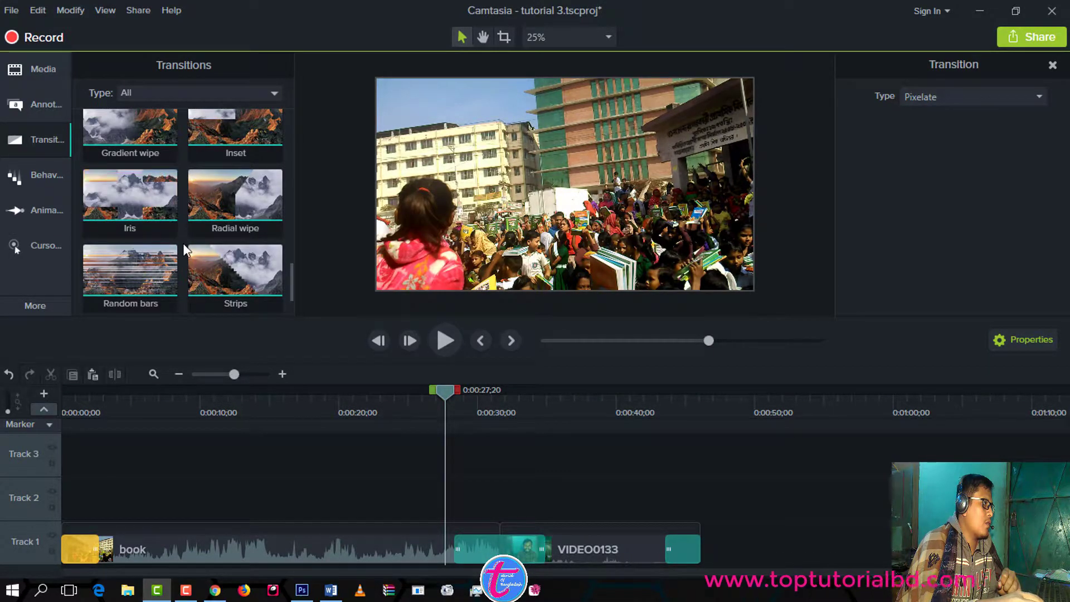
scroll(183, 243, up, 1)
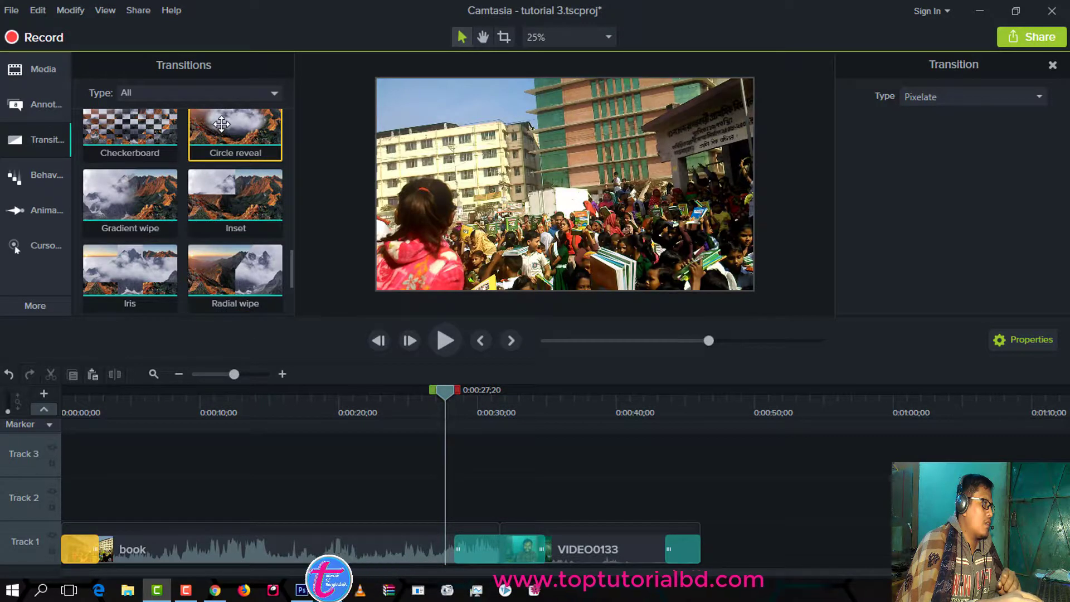
scroll(224, 162, up, 1)
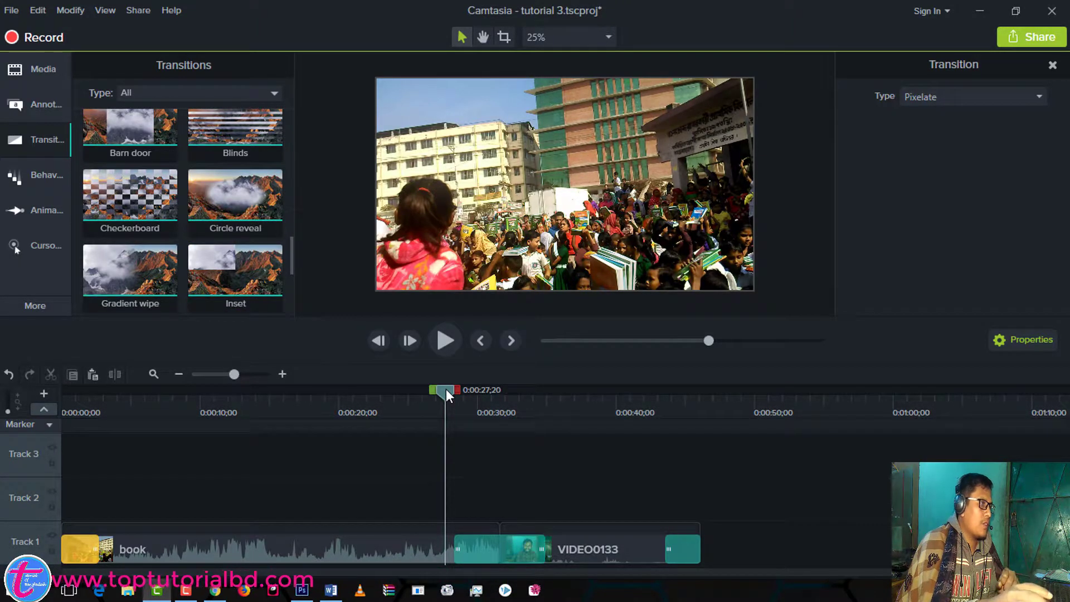
Return the playhead to the start of the timeline and go back to the Glow, Pixelate and Radial blur transitions in the library
drag(447, 392, 323, 406)
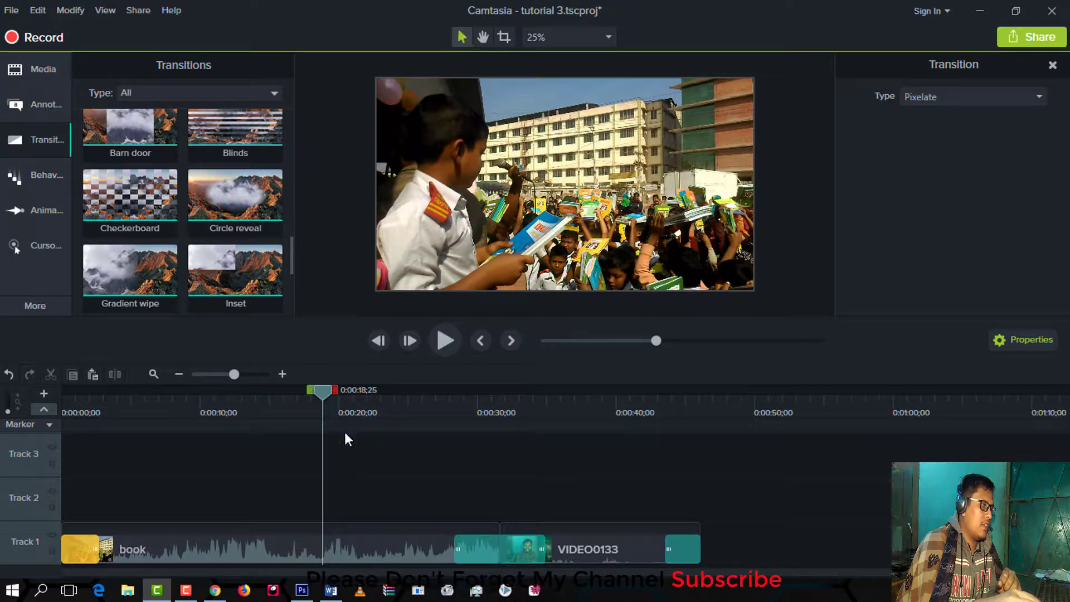
drag(322, 394, 274, 397)
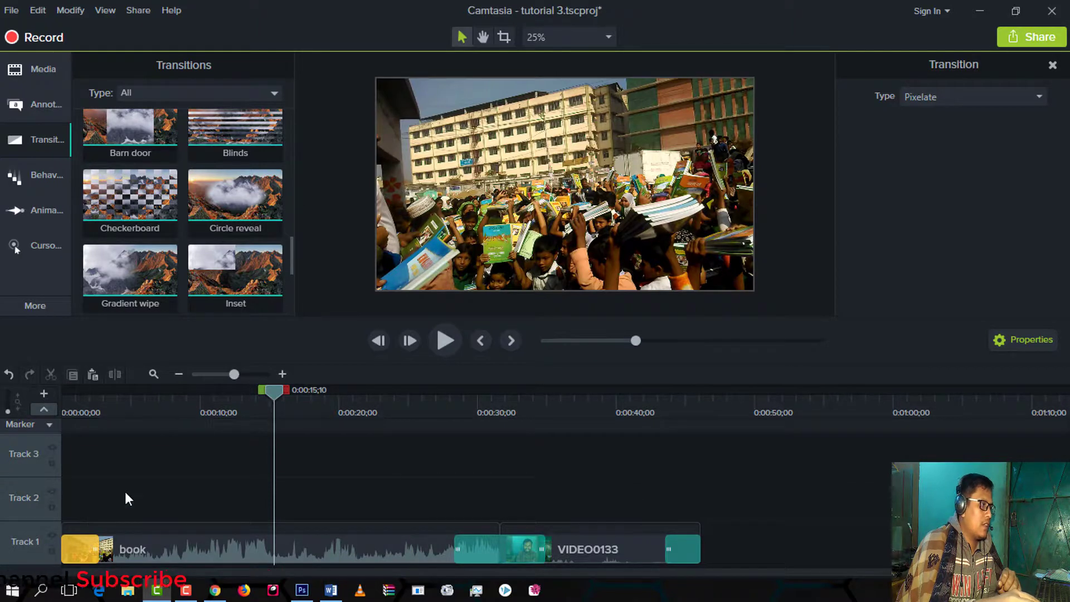
drag(276, 391, 272, 390)
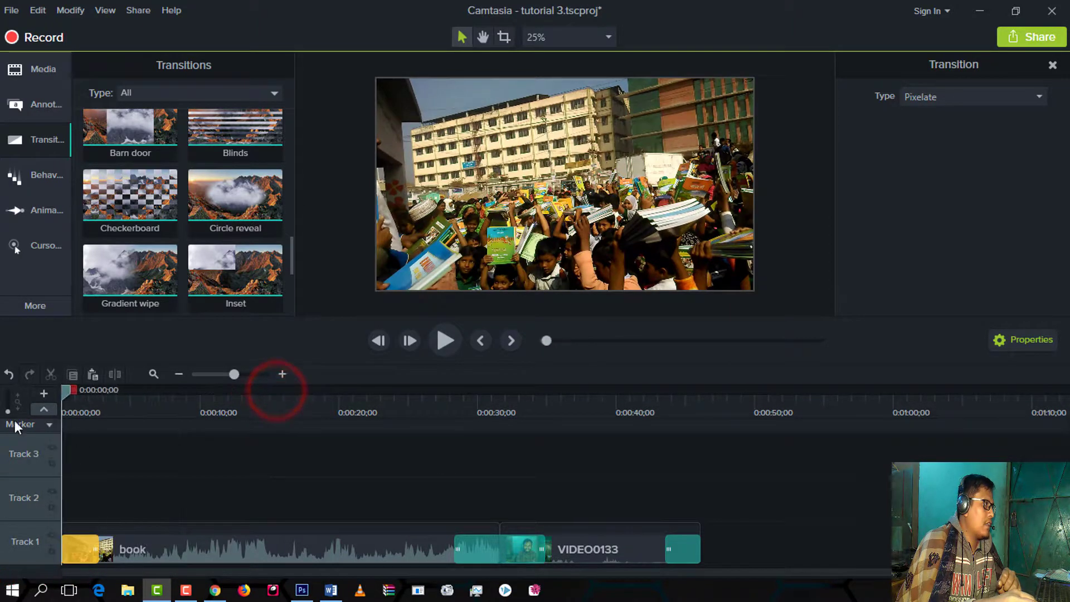
key(Home)
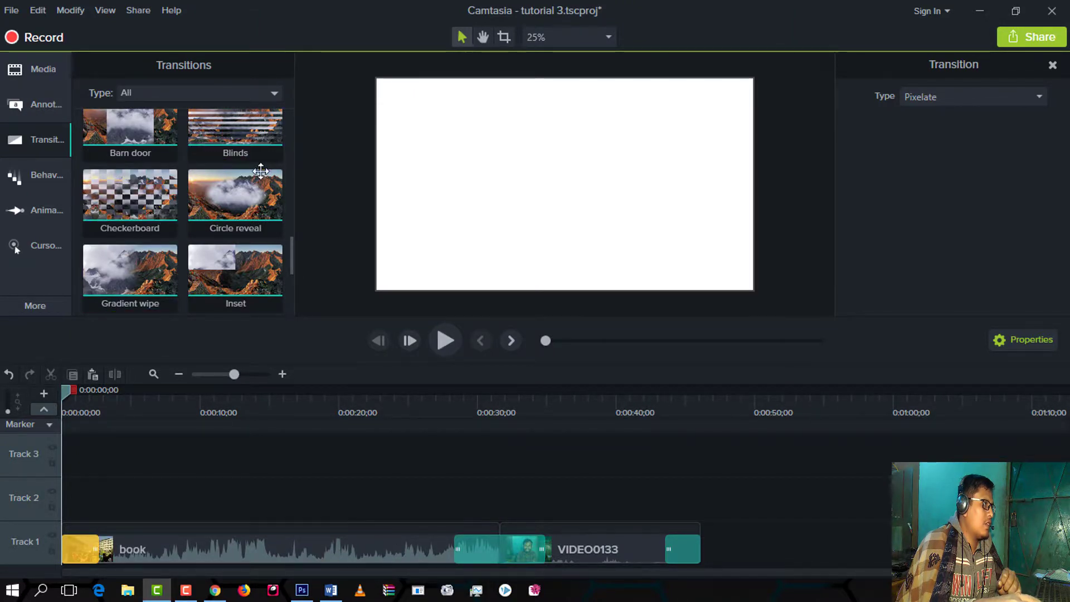
scroll(206, 167, down, 3)
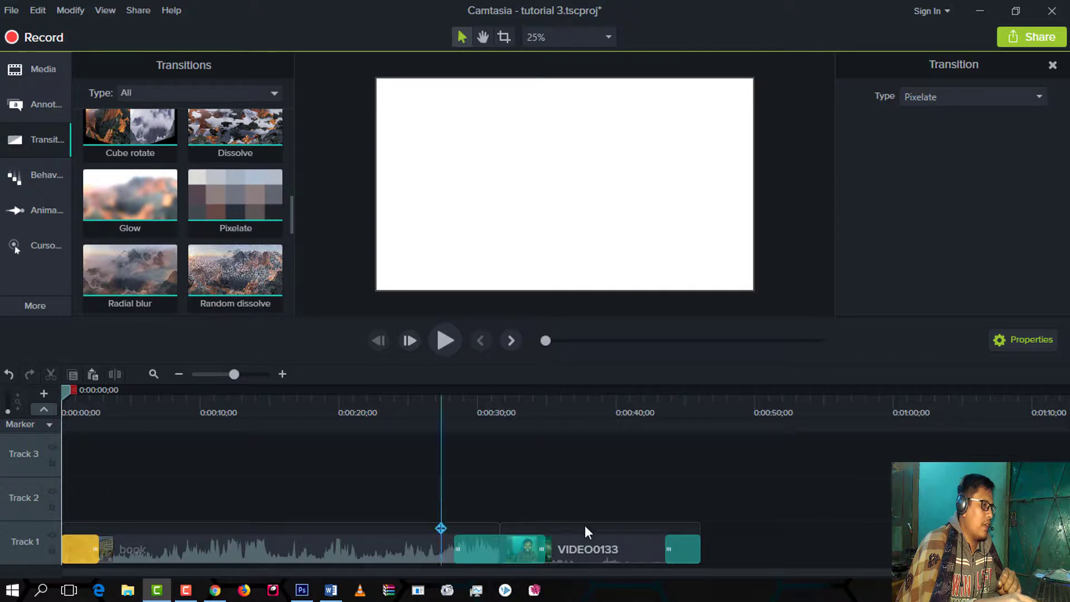